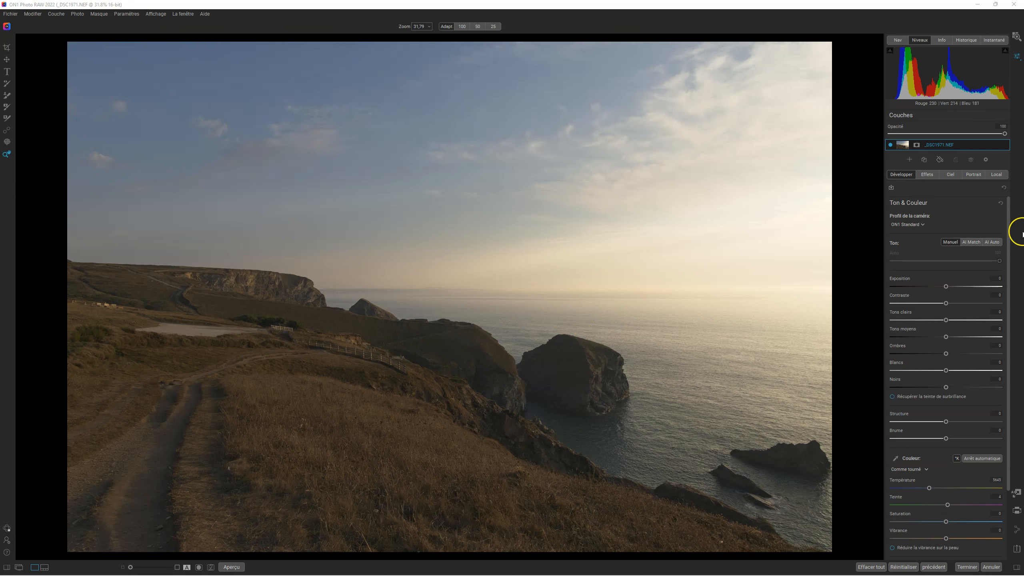
Preview the available camera profiles on the landscape photo and apply ON1 Portrait
left_click(919, 225)
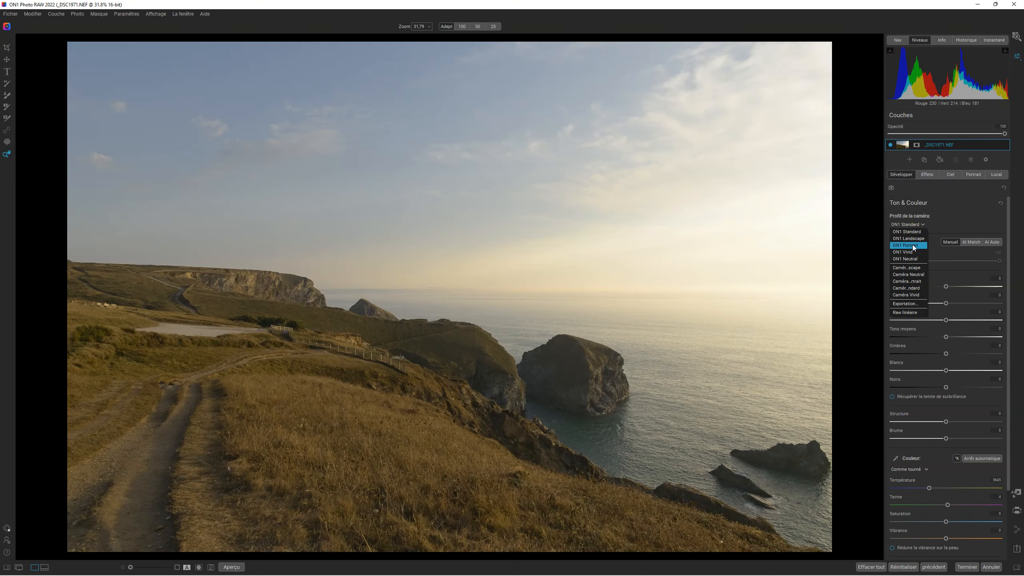
left_click(914, 247)
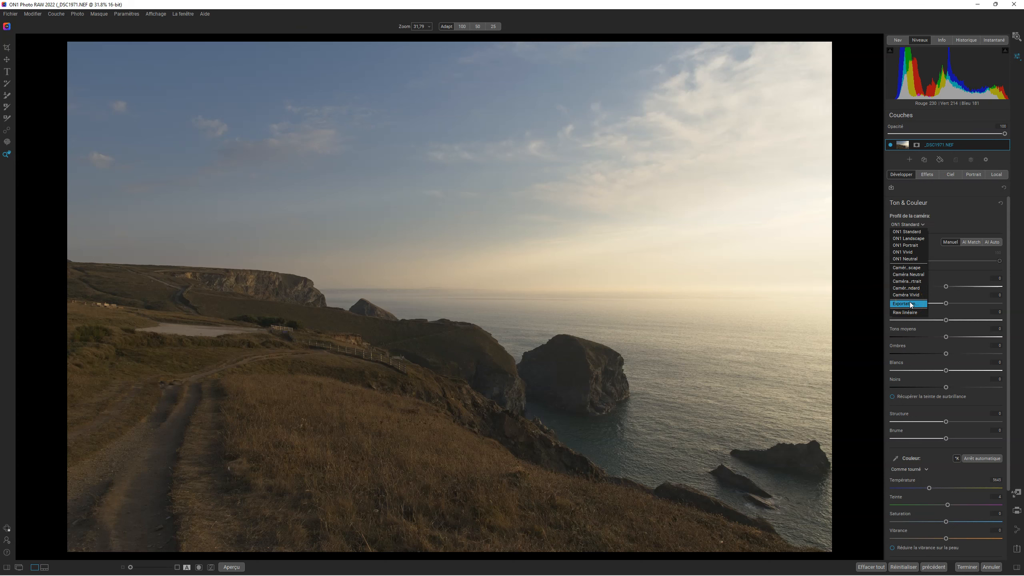
left_click(911, 303)
left_click(906, 313)
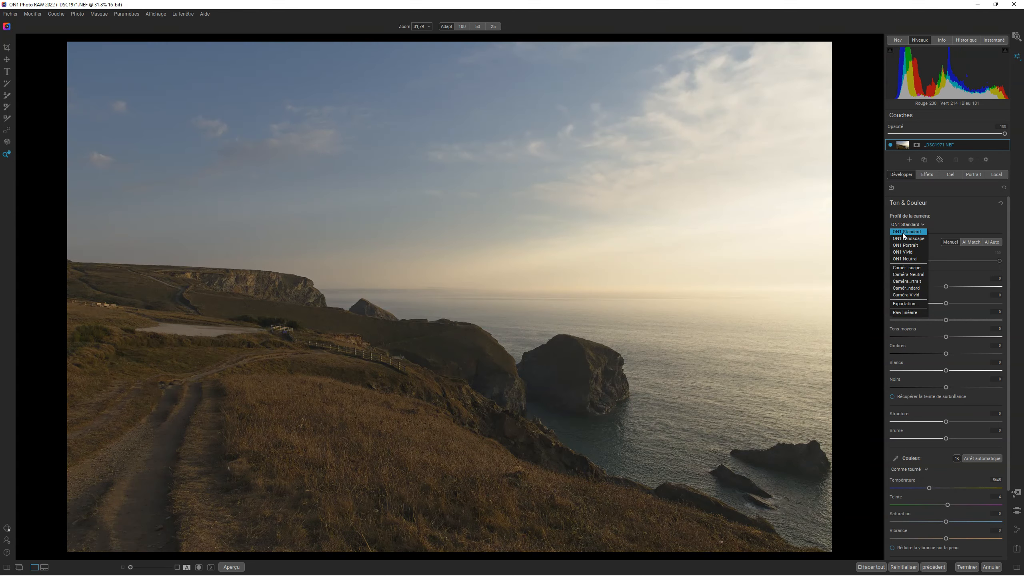
left_click(903, 240)
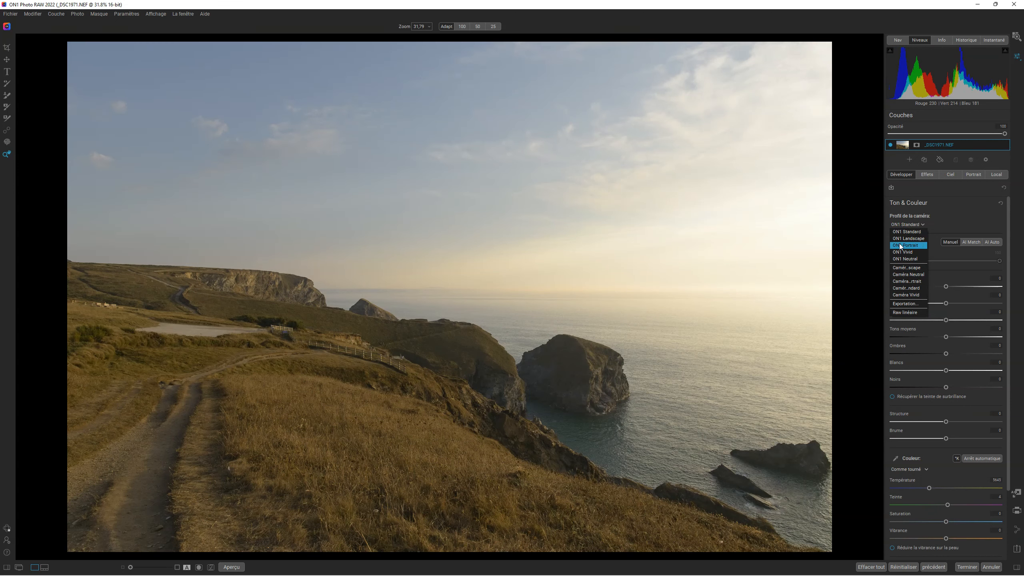
left_click(904, 252)
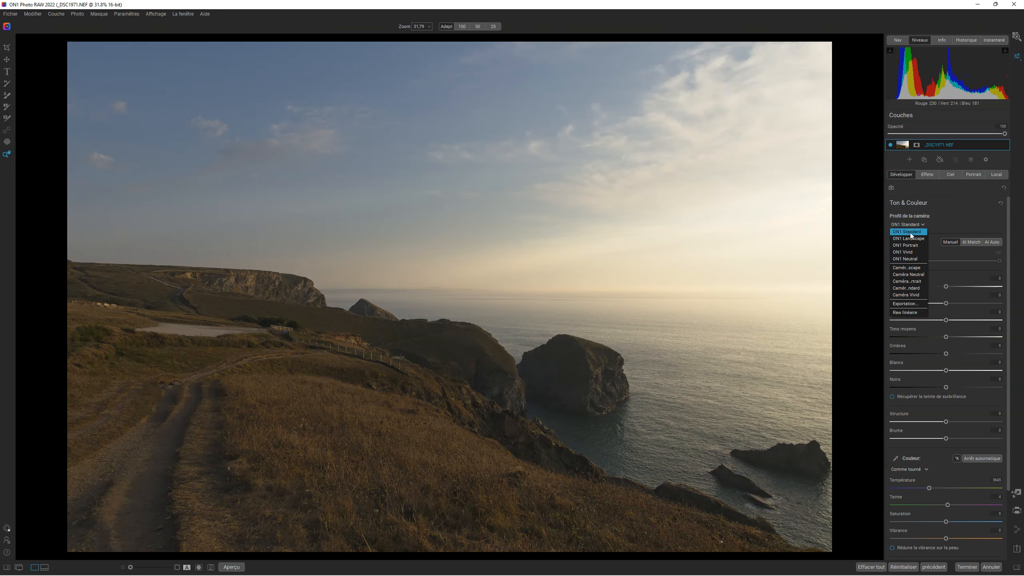
left_click(911, 238)
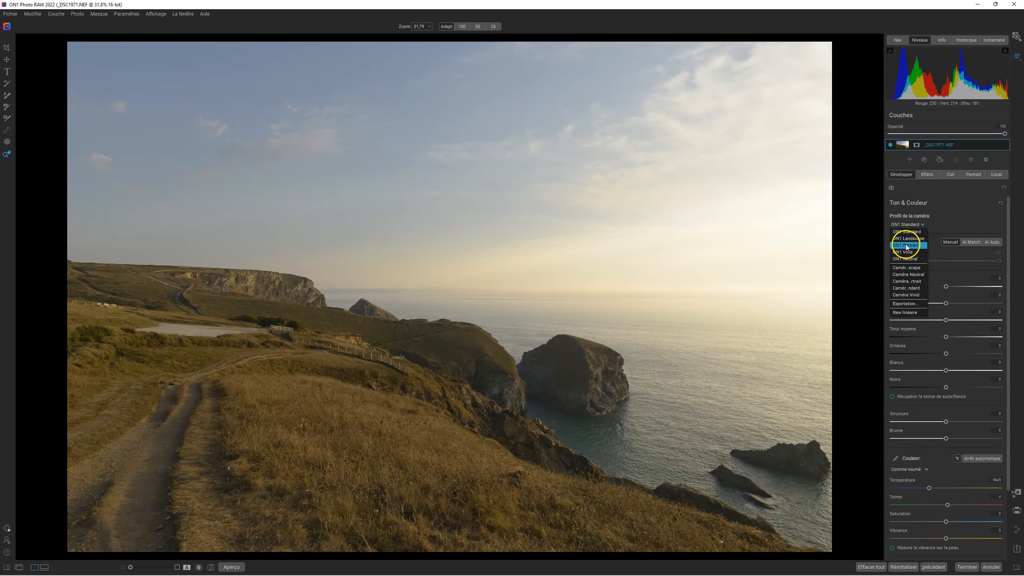
left_click(907, 245)
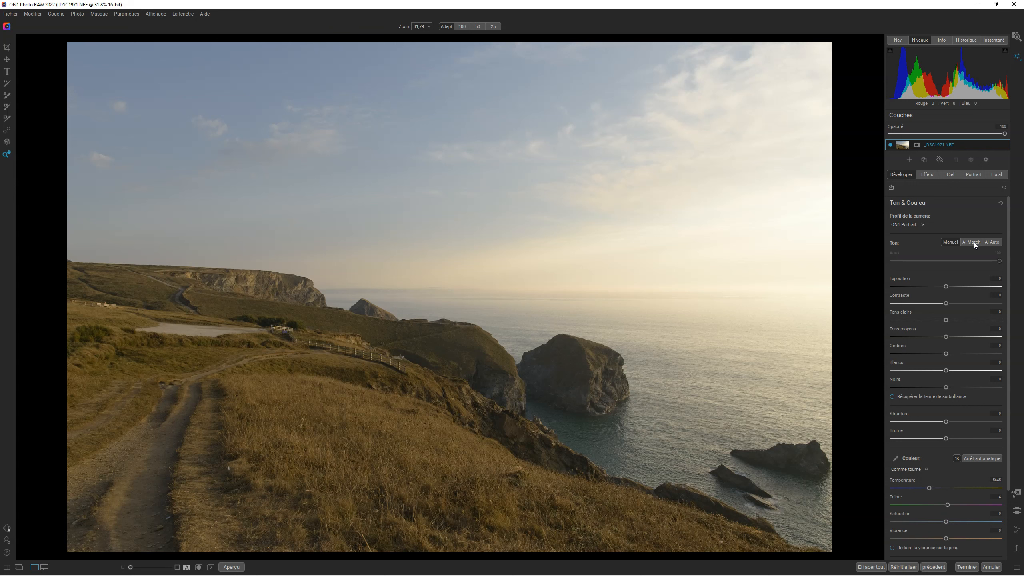
Apply the AI Auto tone, check the photo for clipped areas, and strongly reduce the Auto amount
left_click(993, 243)
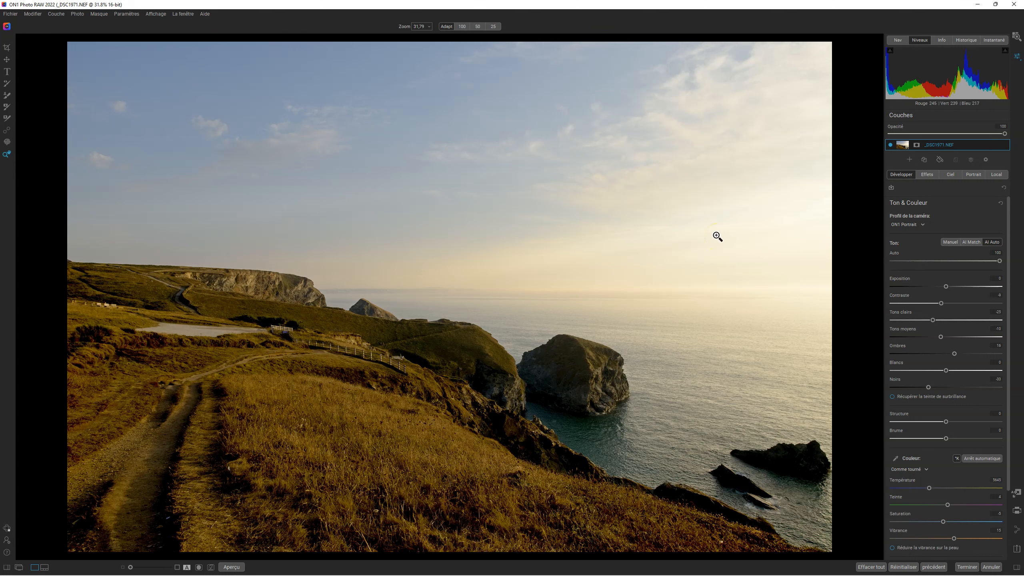
key("j")
key("j")
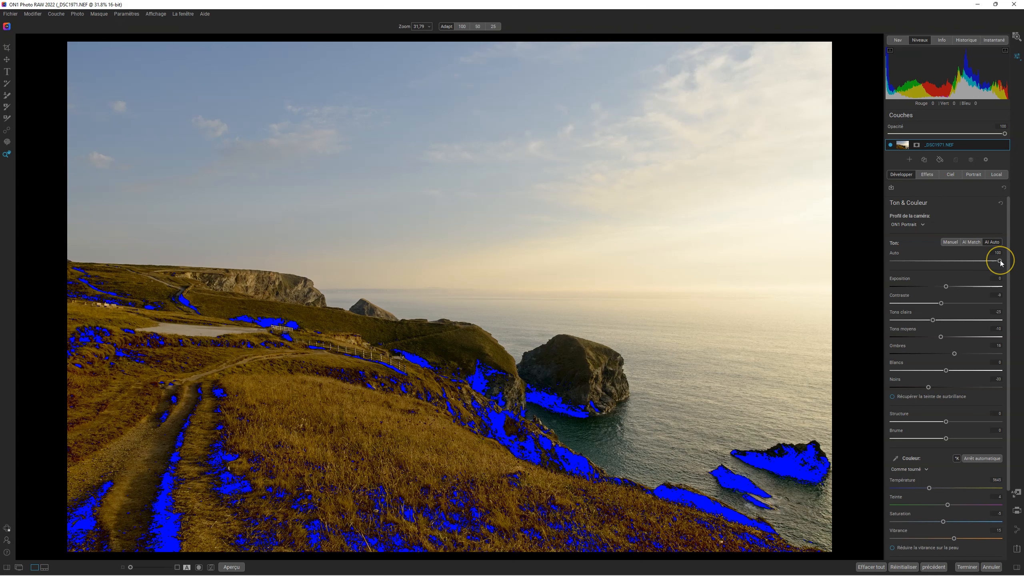
left_click_drag(992, 262, 920, 258)
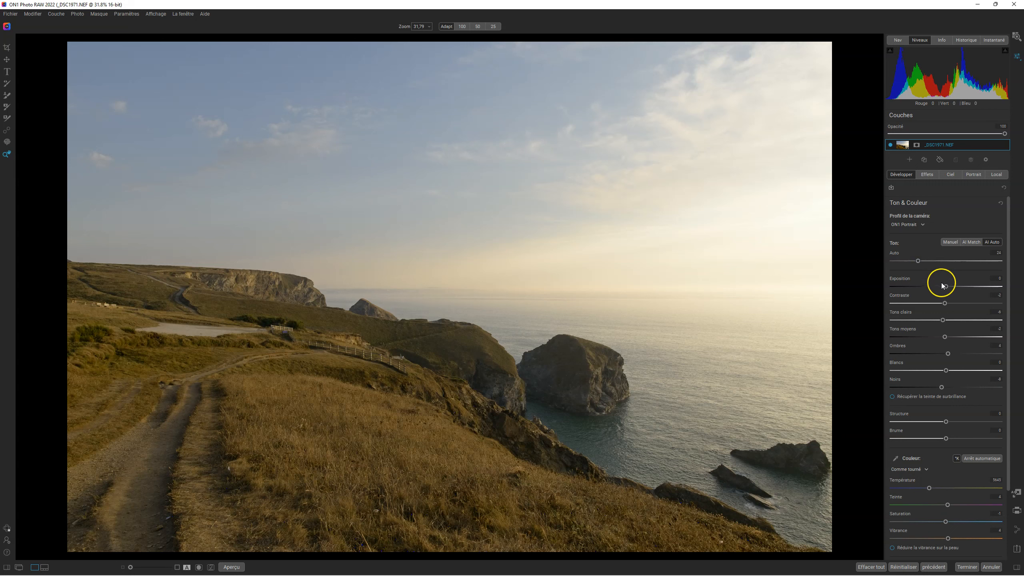
mouse_move(921, 261)
left_mouse_down()
mouse_move(999, 260)
mouse_move(910, 258)
mouse_move(1022, 255)
mouse_move(919, 260)
left_mouse_up()
Set Ombres to 20, Tons clairs to -41 and Contraste to 14, and strongly lower Tons moyens in manual tone mode
left_click_drag(954, 355, 958, 354)
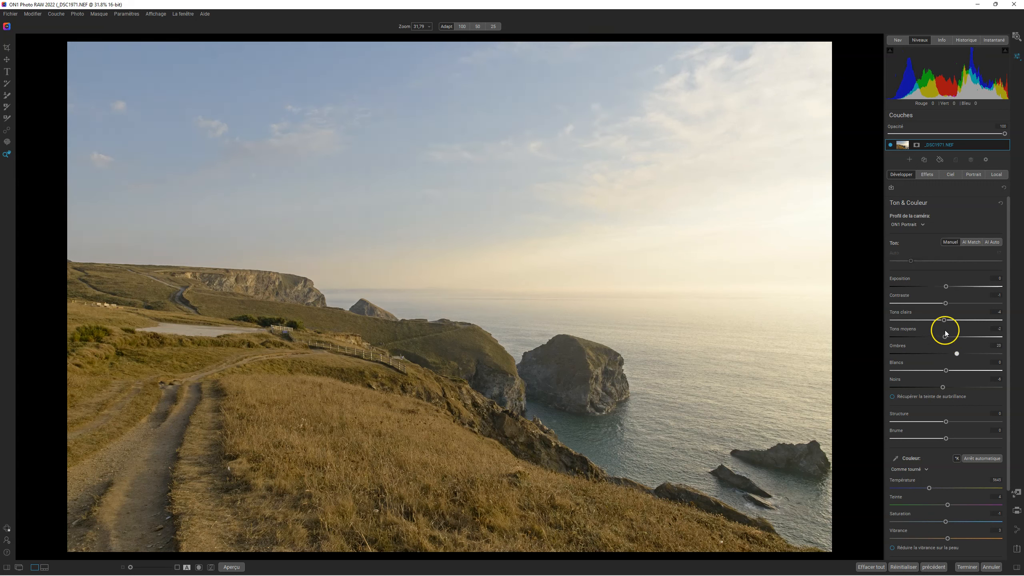
left_click_drag(940, 321, 902, 330)
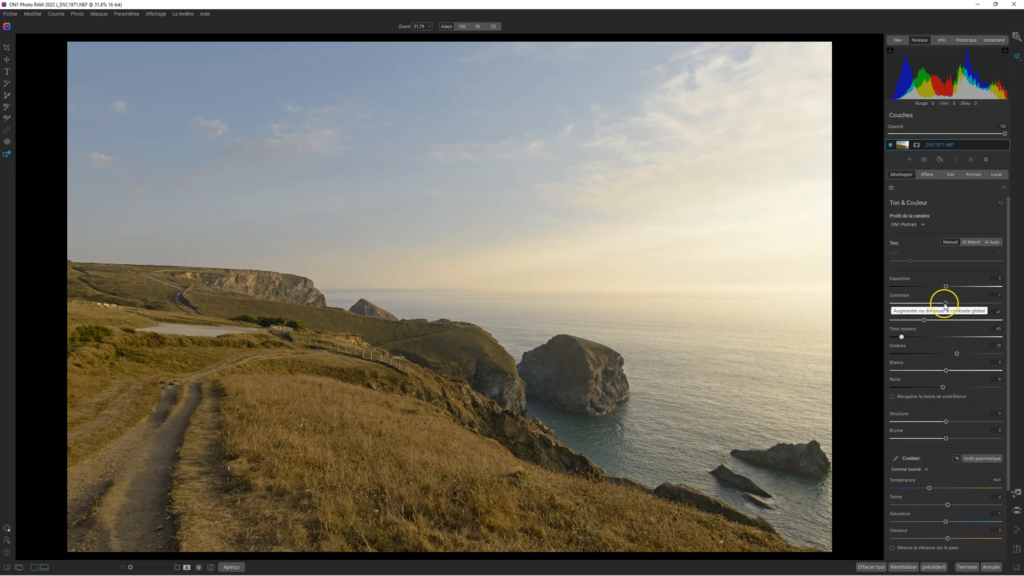
left_click_drag(945, 303, 954, 303)
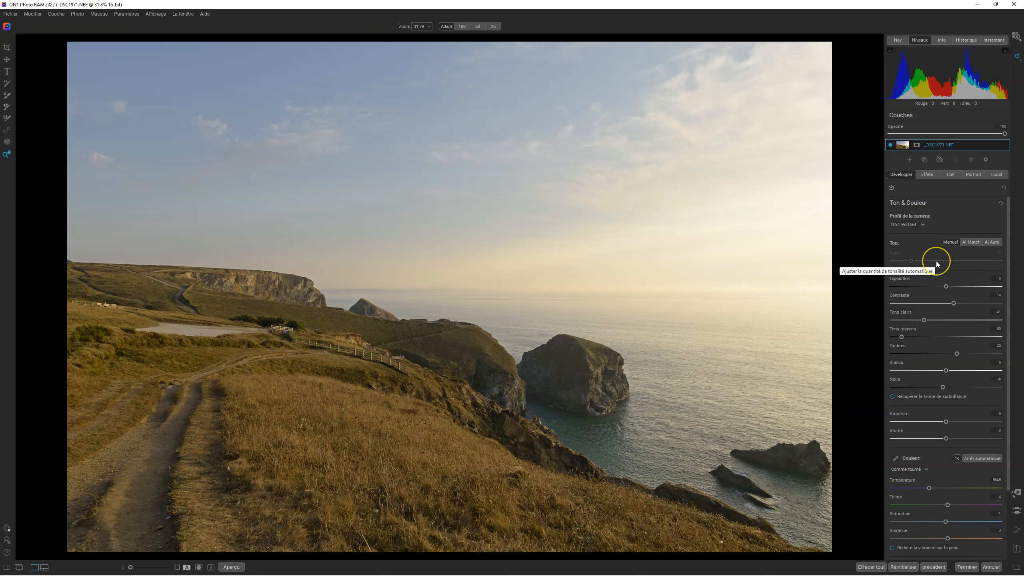
left_click(951, 242)
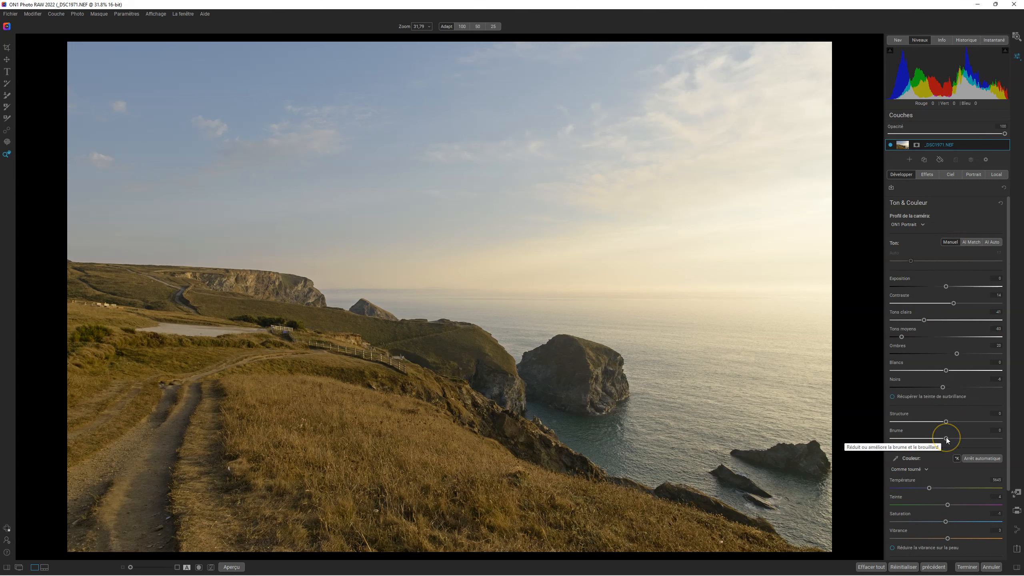
Reduce Brume to about -30 and enable Récupérer la teinte de surbrillance
mouse_move(947, 439)
left_mouse_down()
mouse_move(900, 440)
mouse_move(972, 437)
mouse_move(949, 438)
left_mouse_up()
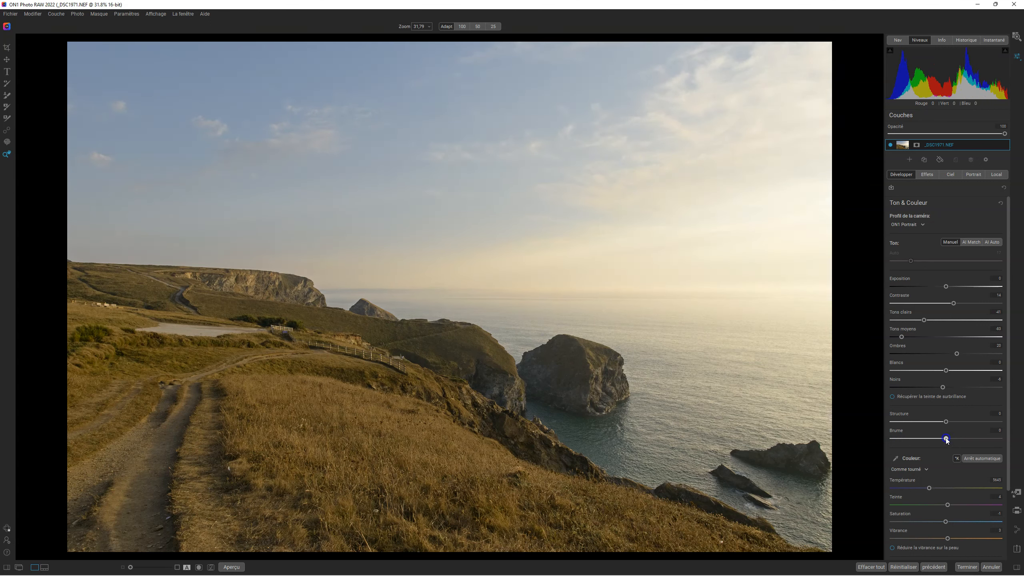
left_click_drag(946, 440, 943, 441)
left_click_drag(935, 441, 929, 441)
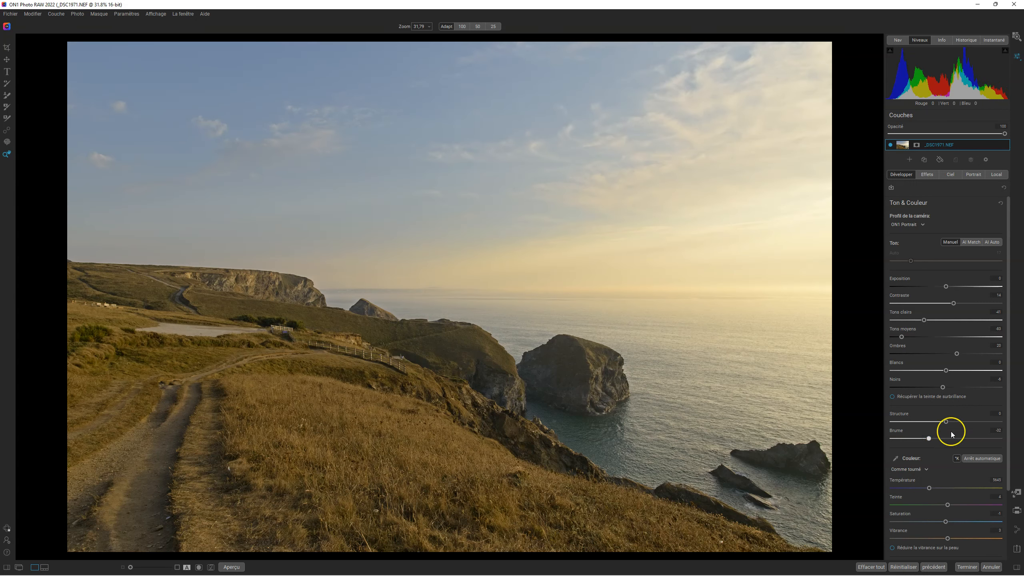
left_click(892, 397)
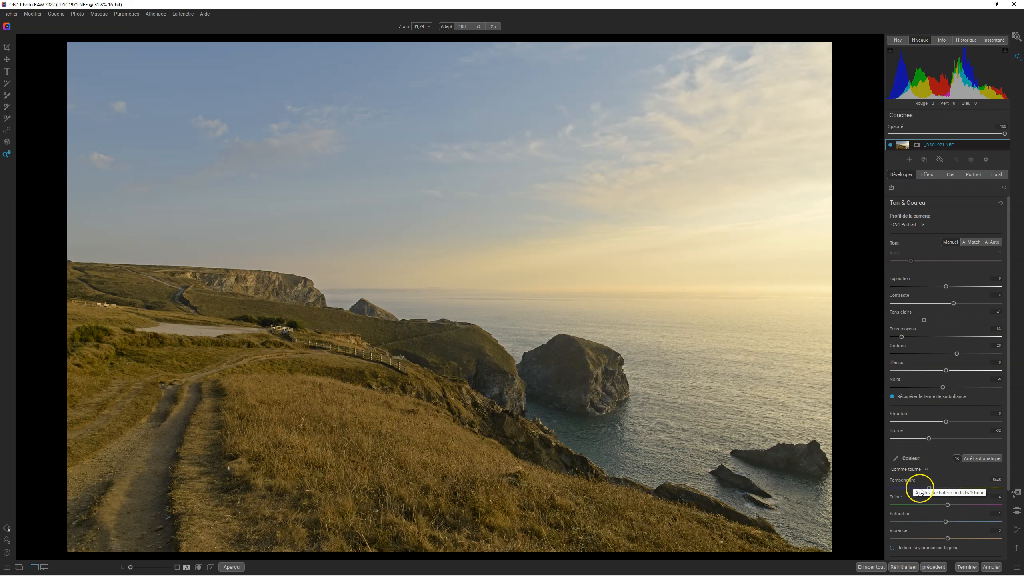
Try the Auto white balance, then cool the photo to a temperature of about 5100 with Teinte at 22
left_click(927, 469)
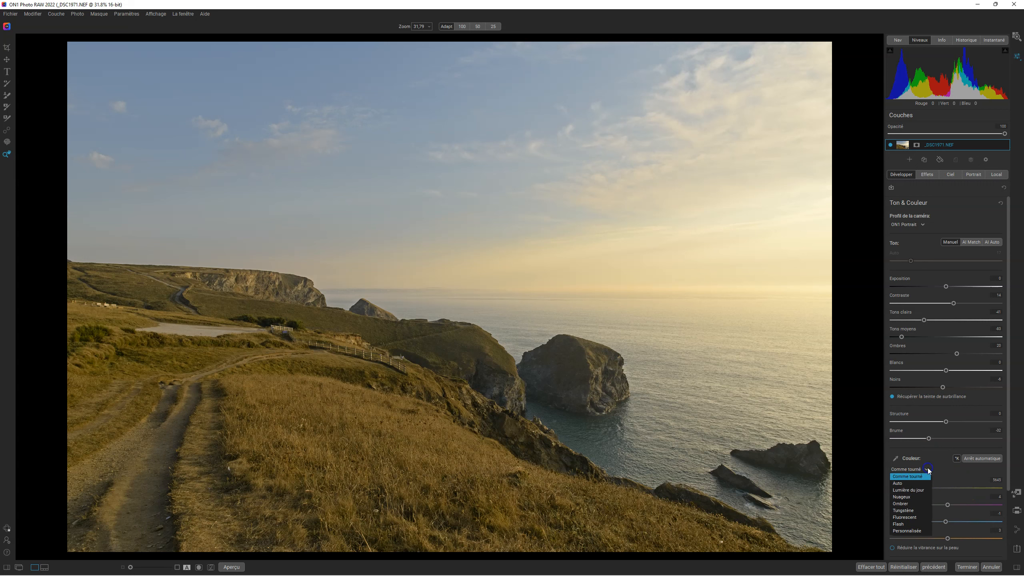
left_click(906, 483)
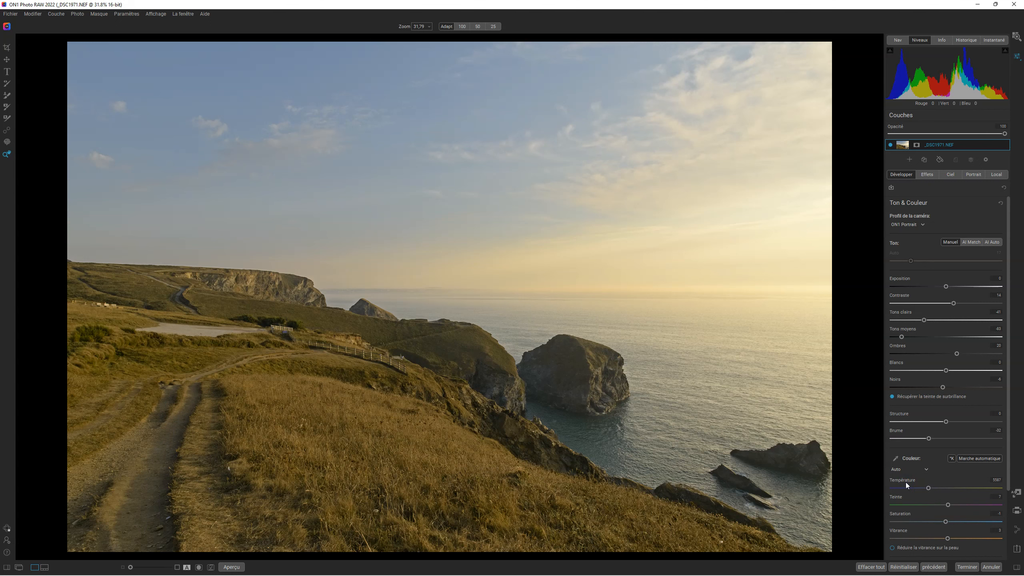
left_click(952, 482)
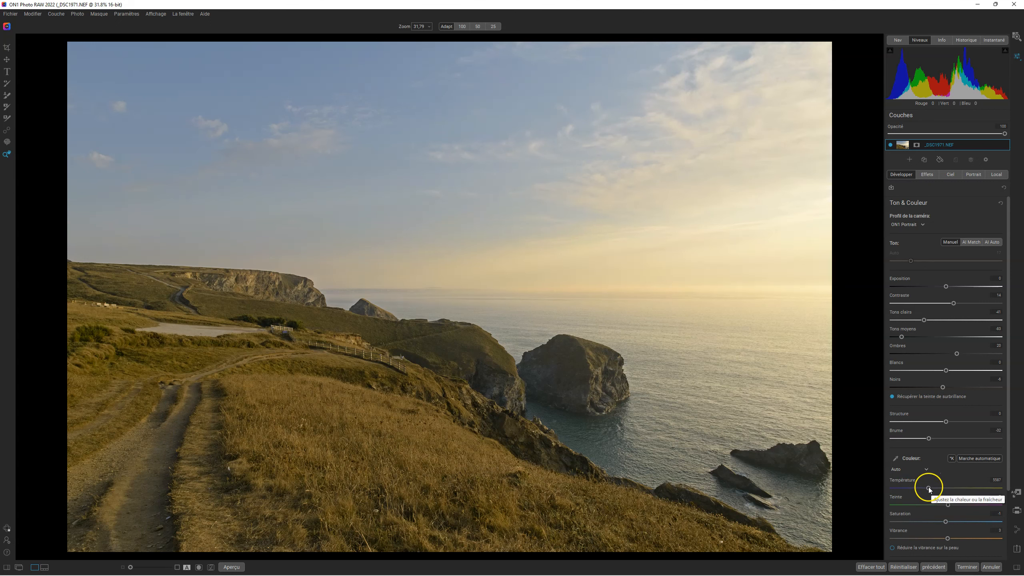
left_click_drag(929, 490, 954, 507)
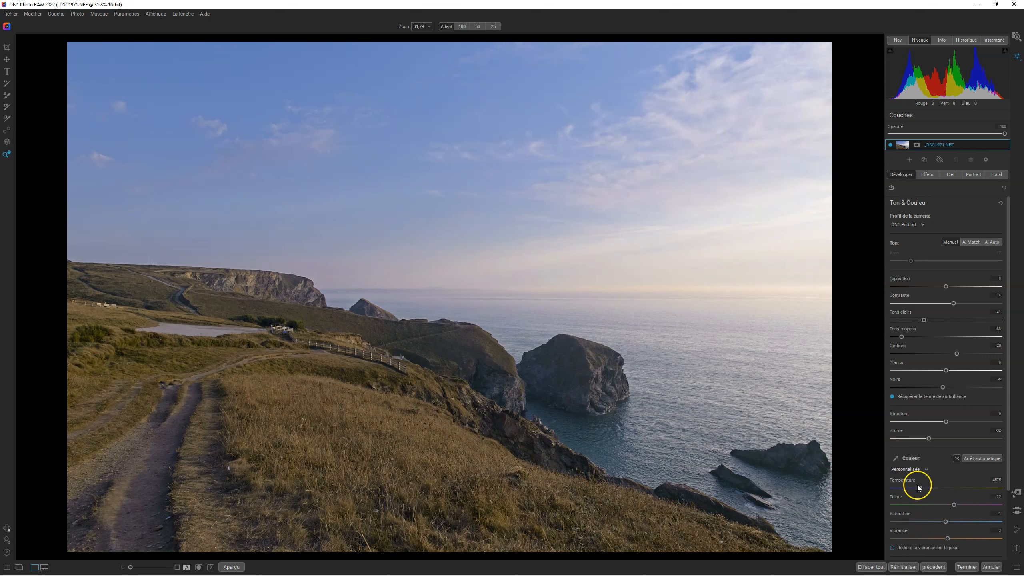
left_click_drag(920, 488, 926, 489)
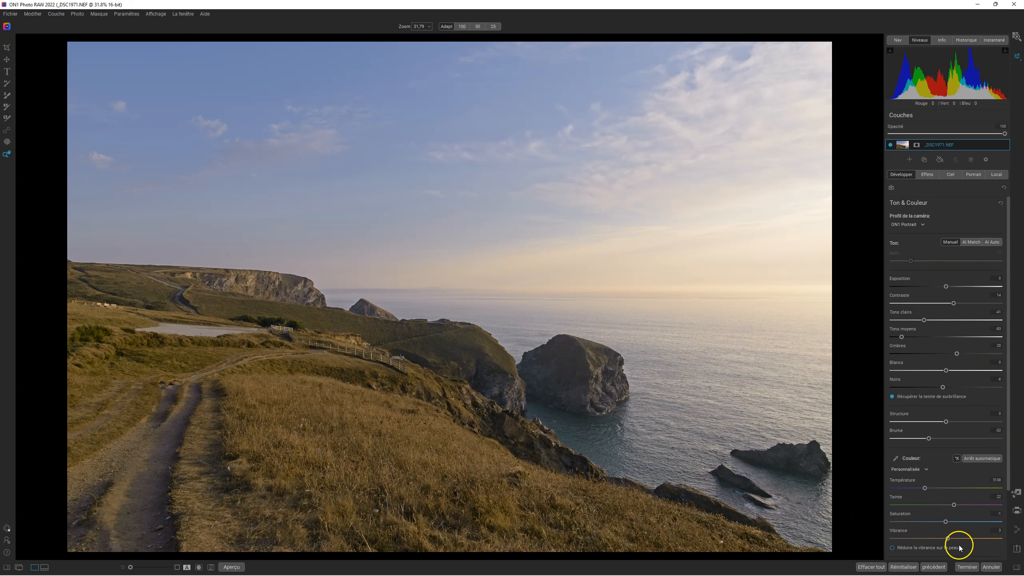
Try Saturation at 23 and Vibrance at 16, and compare the photo with the original
mouse_move(945, 523)
left_mouse_down()
mouse_move(959, 522)
mouse_move(953, 541)
left_mouse_up()
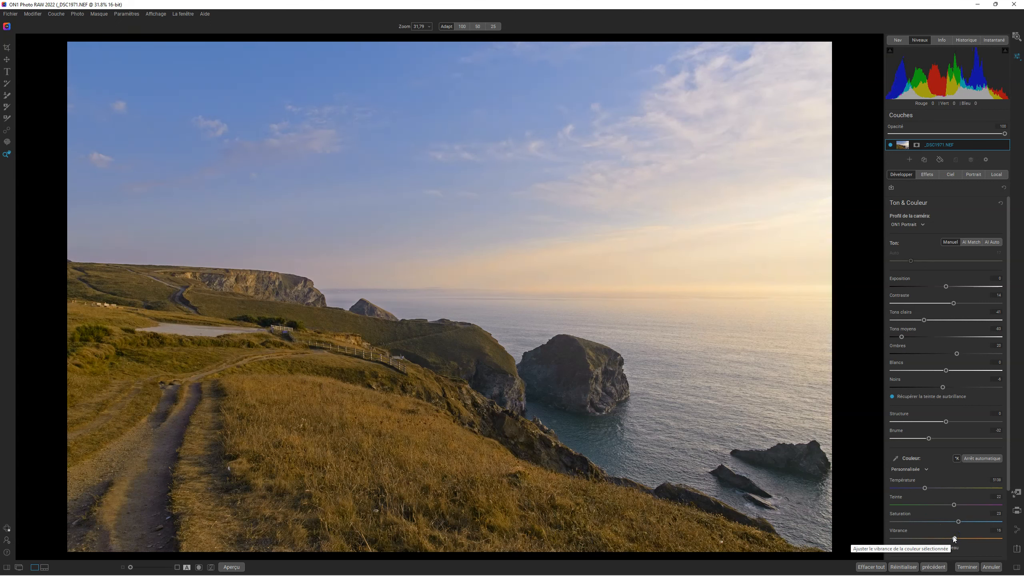
left_click(682, 261)
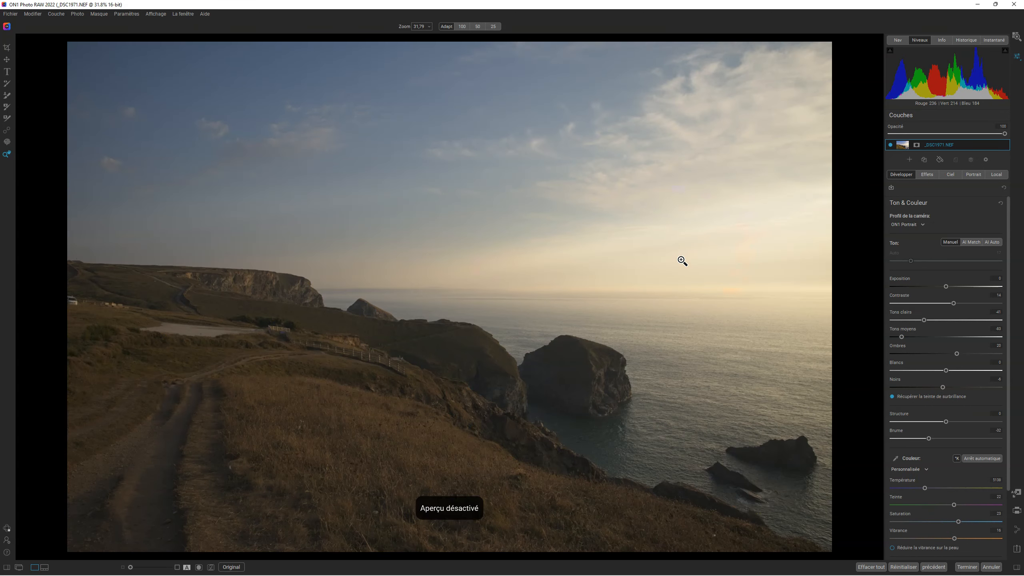
key("backslash")
key("backslash")
key("backslash")
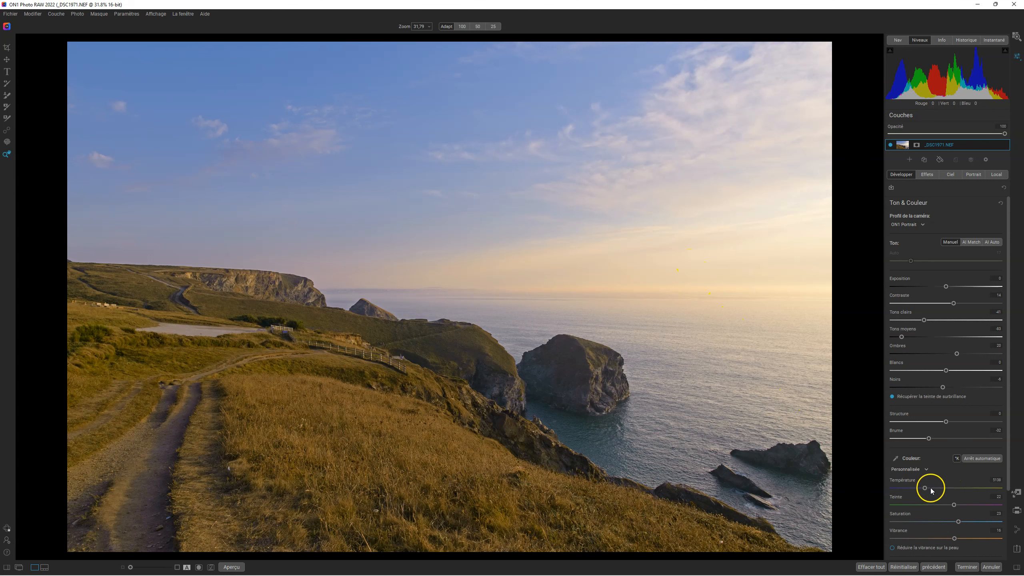
Readjust the colour to a temperature of about 5200, Teinte 10, Saturation -4 and Vibrance 14
left_click_drag(927, 490, 953, 504)
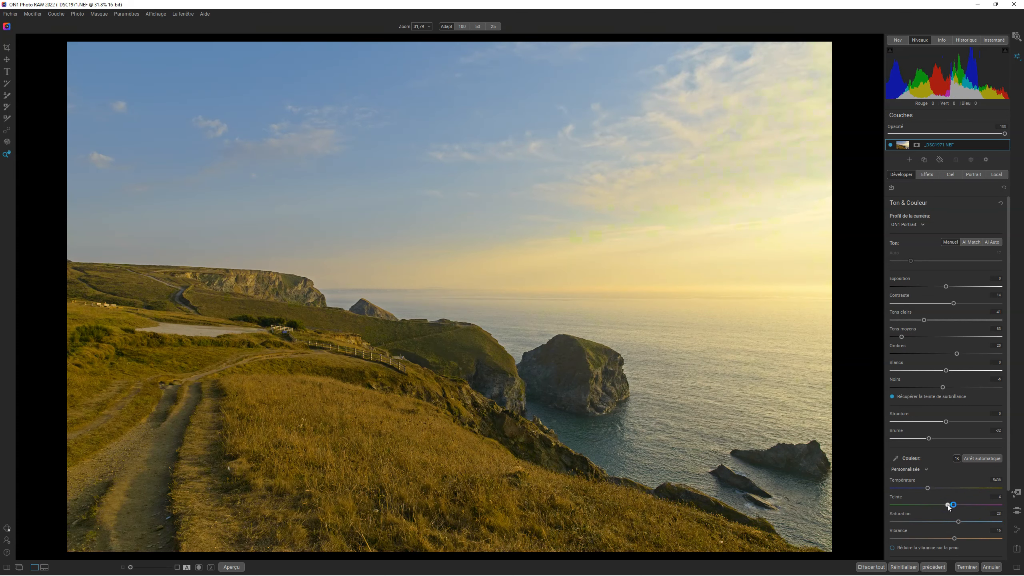
left_click_drag(954, 507, 926, 490)
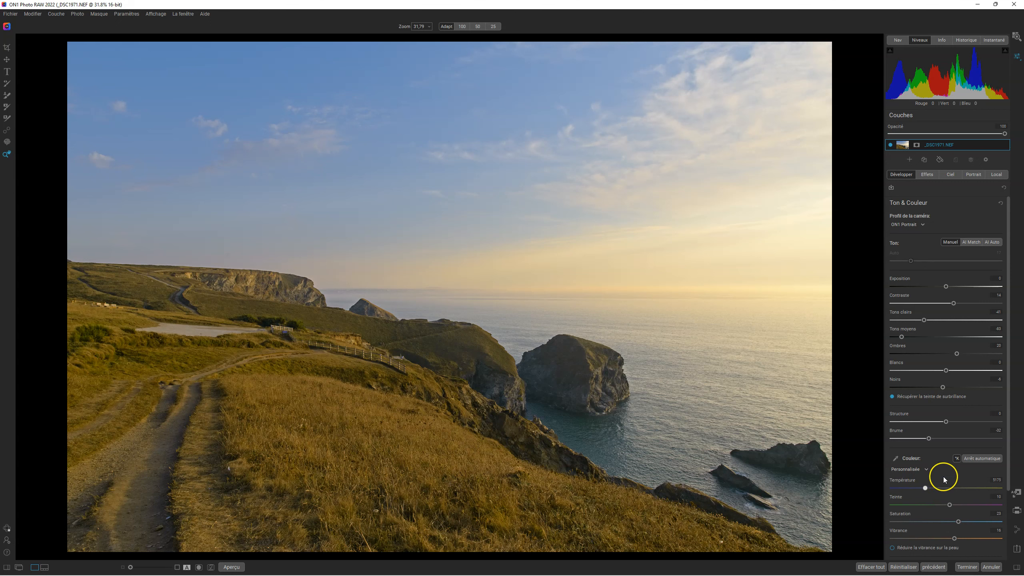
left_click_drag(940, 491, 918, 488)
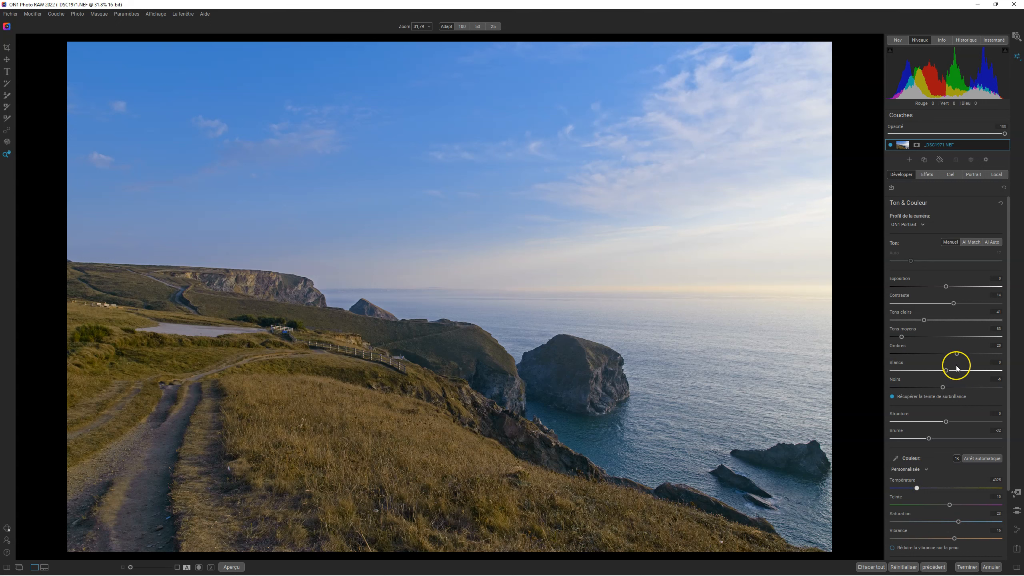
mouse_move(958, 523)
left_mouse_down()
mouse_move(937, 524)
mouse_move(956, 539)
mouse_move(943, 539)
mouse_move(960, 540)
mouse_move(951, 520)
mouse_move(960, 540)
mouse_move(945, 540)
mouse_move(954, 539)
left_mouse_up()
left_click_drag(917, 489, 928, 490)
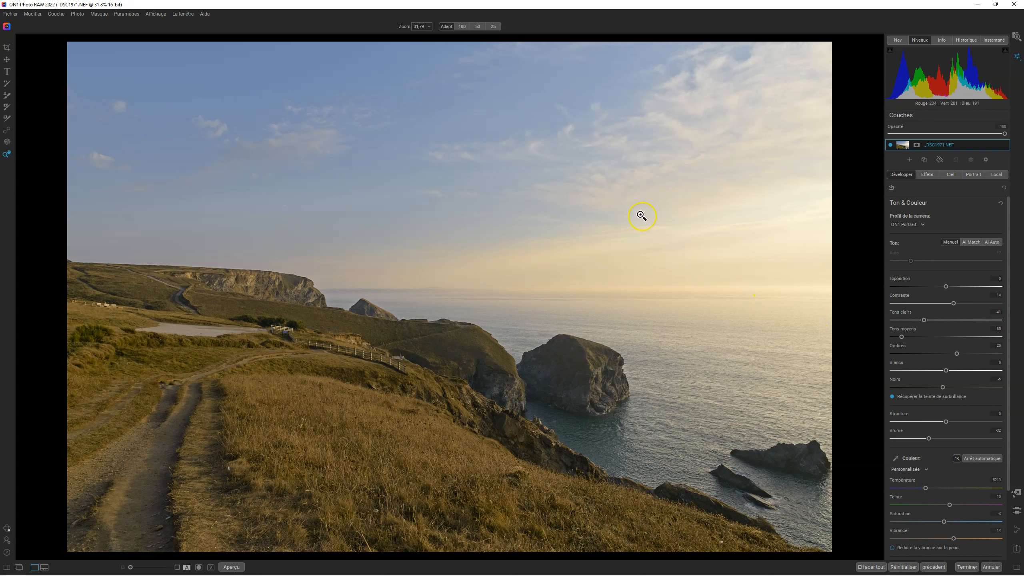
Compare the developed landscape with the original by toggling the preview, and look over the Develop settings
key("ctrl+p")
key("ctrl+p")
key("ctrl+p")
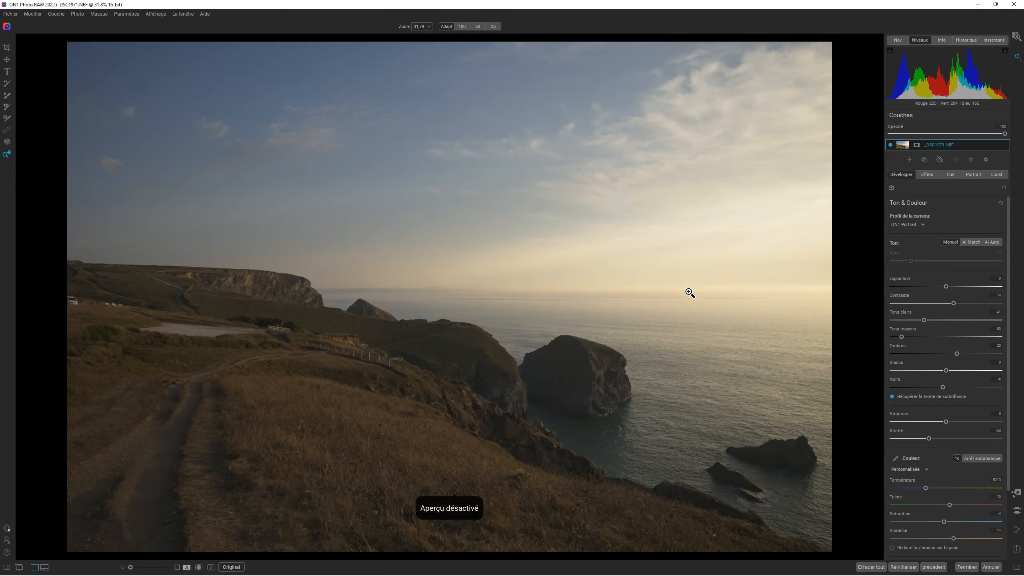
key("ctrl+p")
key("ctrl+p")
key("ctrl+p")
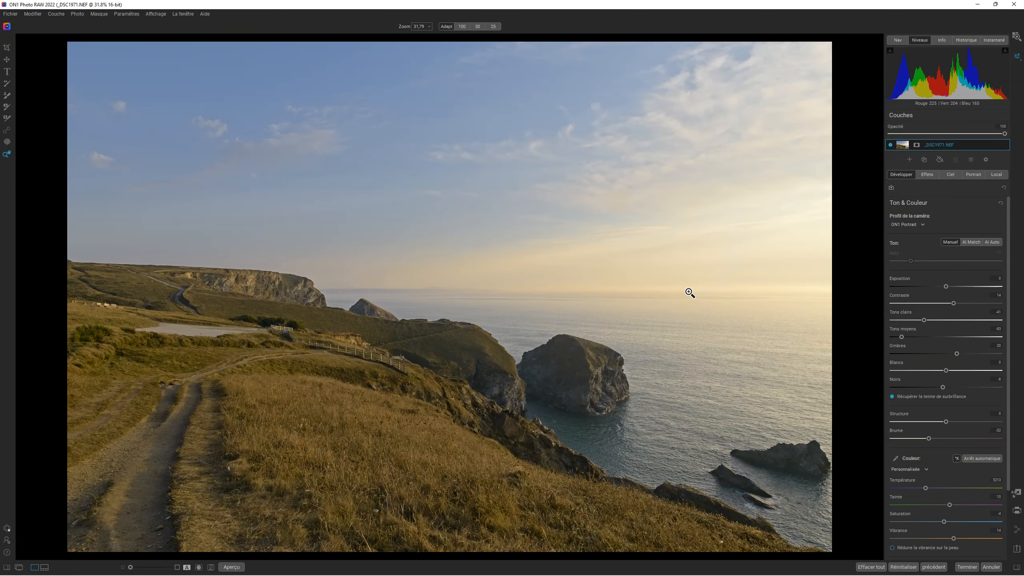
left_click(651, 410)
scroll(940, 423, "down", 2)
scroll(940, 422, "down", 1)
scroll(939, 420, "up", 2)
Add an Ensoleillement filter in Effets with Montant 59, Chaleur 17 and Saturation 9
left_click(929, 176)
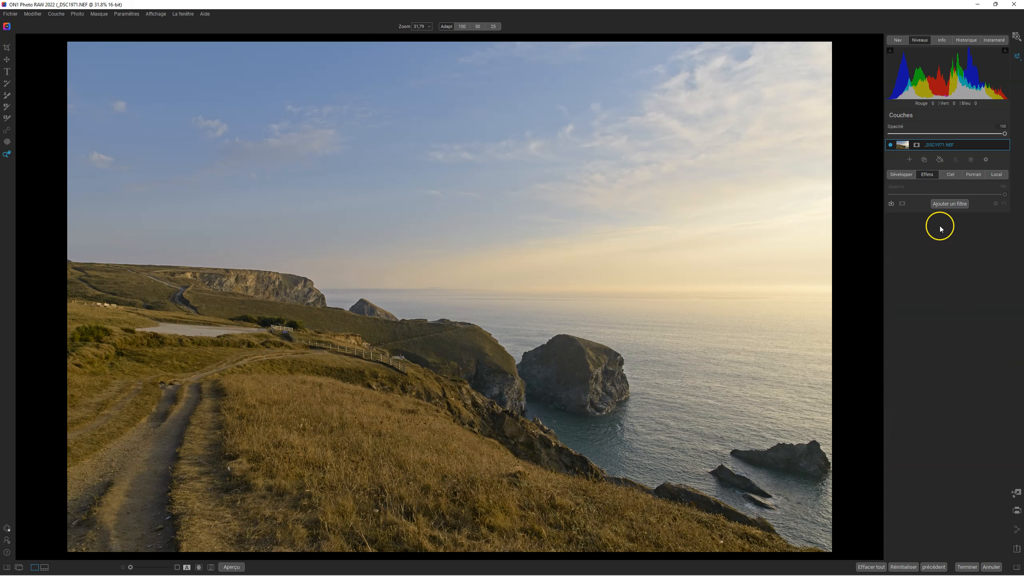
left_click(947, 204)
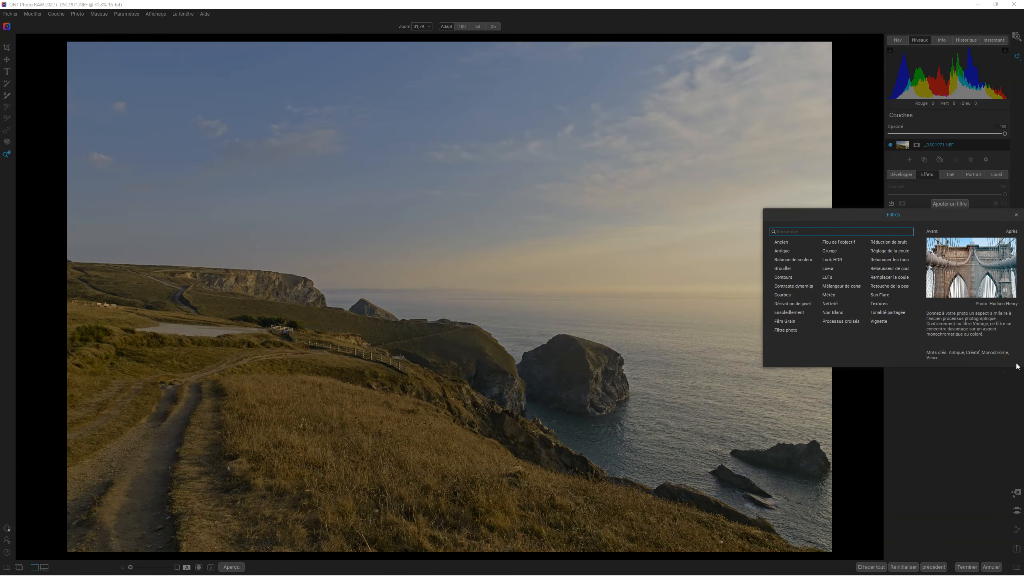
left_click(789, 313)
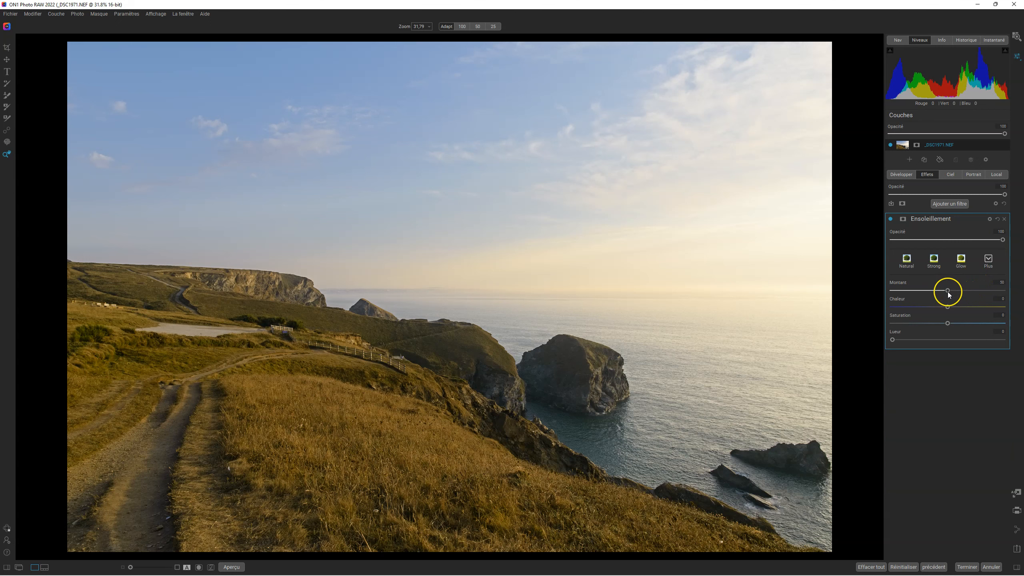
left_click_drag(948, 292, 960, 324)
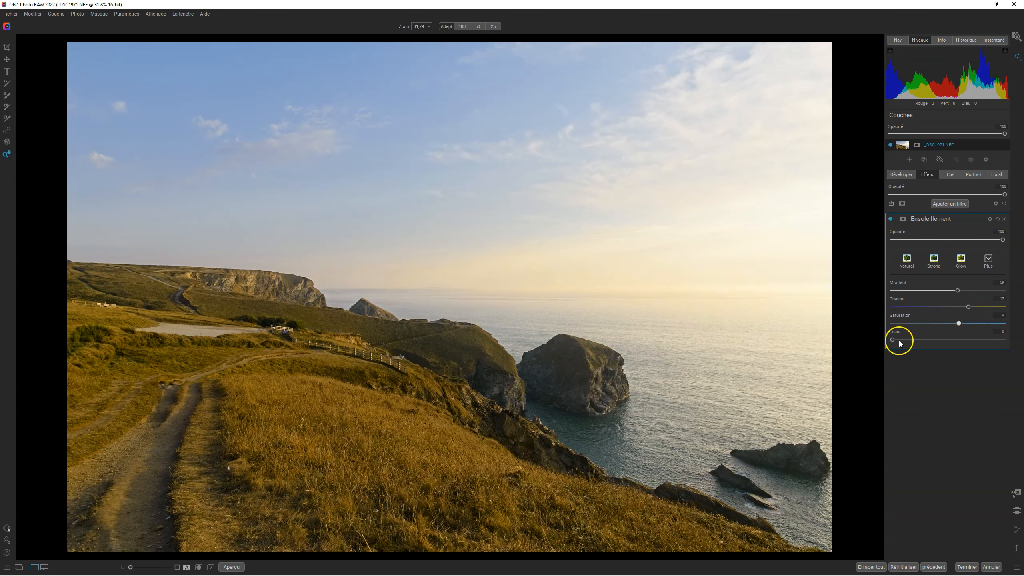
Adjust the Ensoleillement filter to Lueur 38 and Montant 33
left_click_drag(893, 339, 900, 341)
left_click_drag(963, 340, 937, 336)
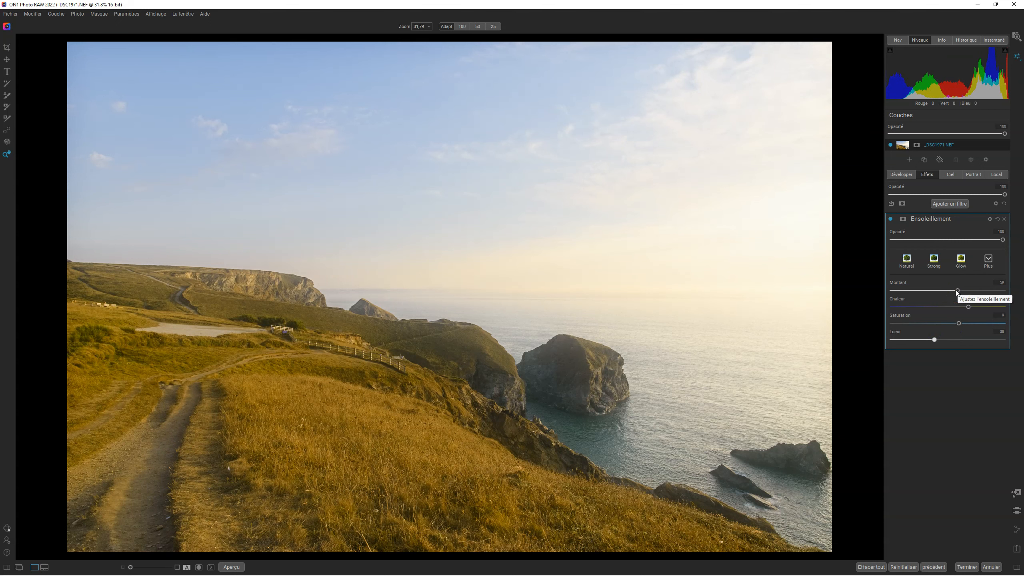
left_click_drag(958, 291, 824, 290)
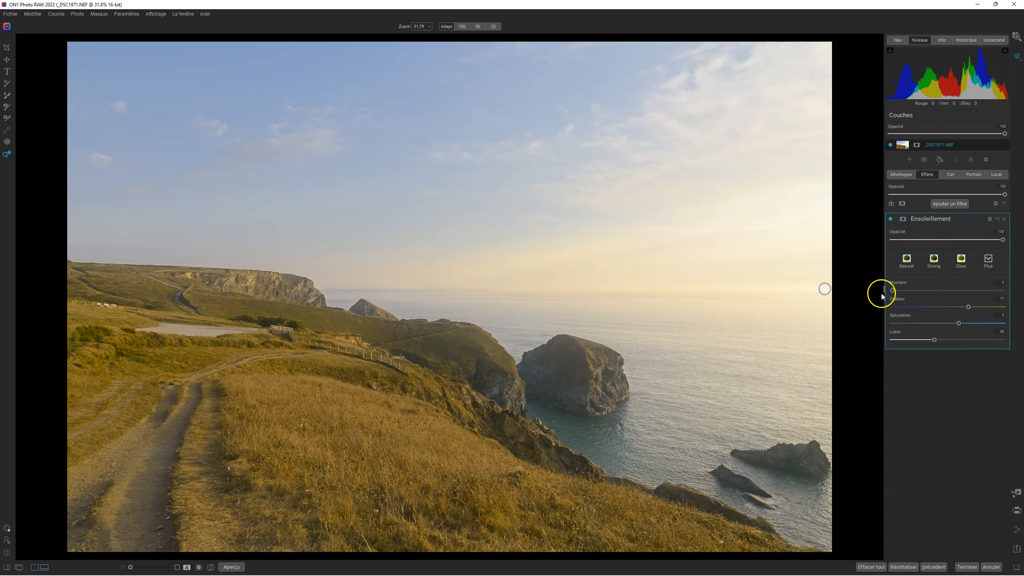
left_click_drag(892, 291, 918, 287)
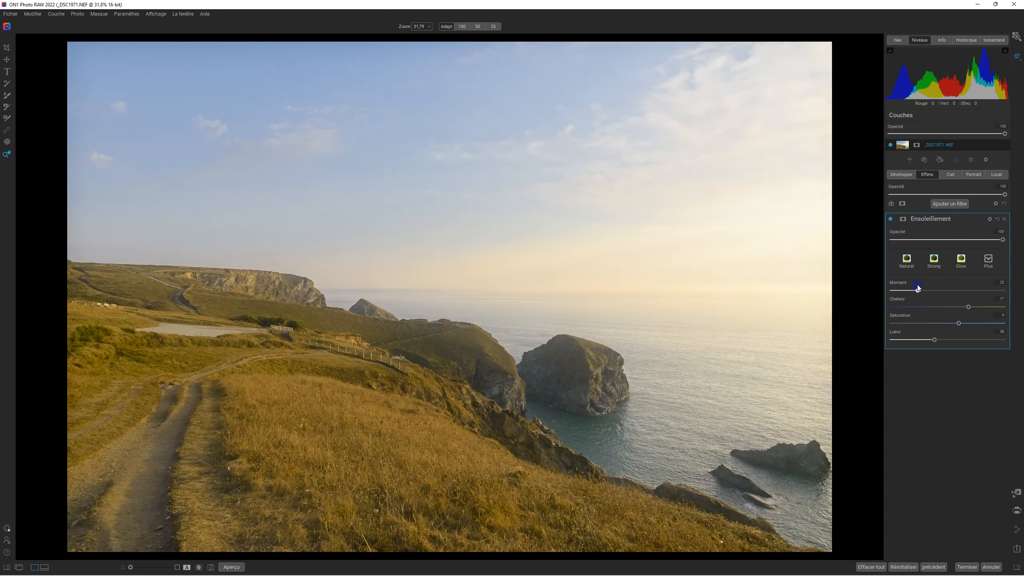
mouse_move(1004, 244)
left_mouse_down()
mouse_move(842, 239)
mouse_move(1021, 239)
left_mouse_up()
Create a Lumen luminosity mask on the Ensoleillement filter and darken its midtones in Niveaux while viewing the mask
left_click(903, 220)
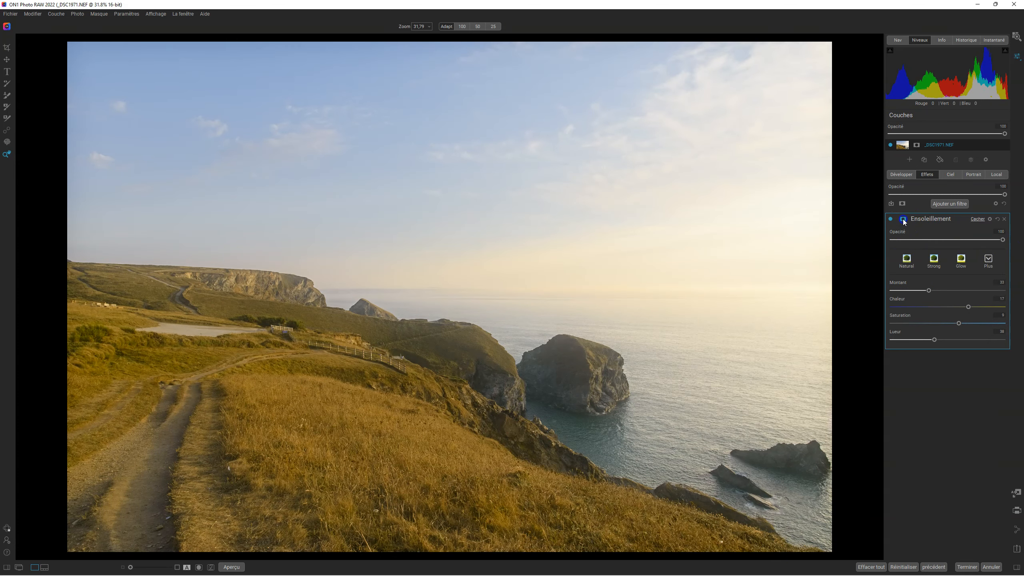
left_click(934, 273)
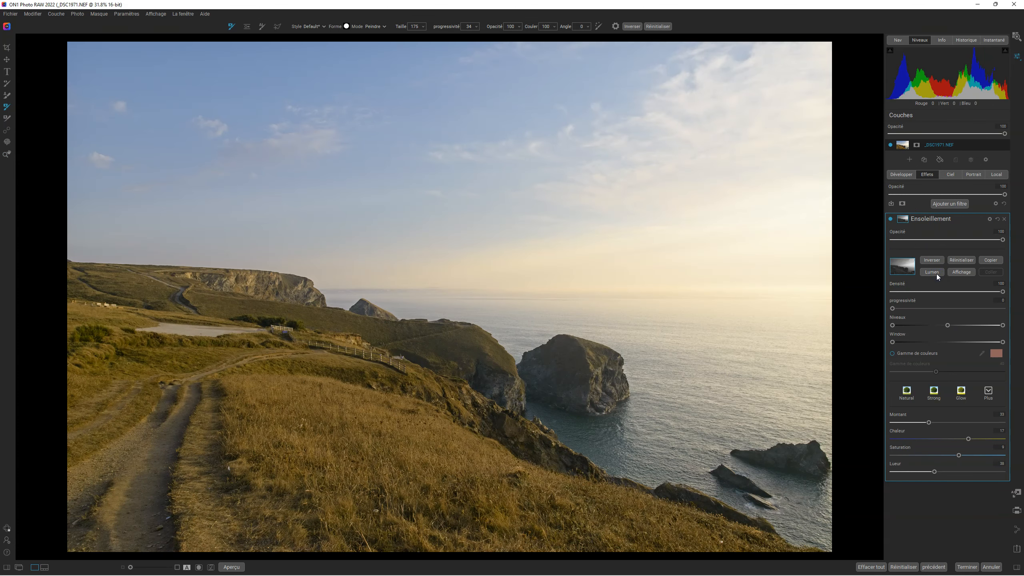
left_click(961, 274)
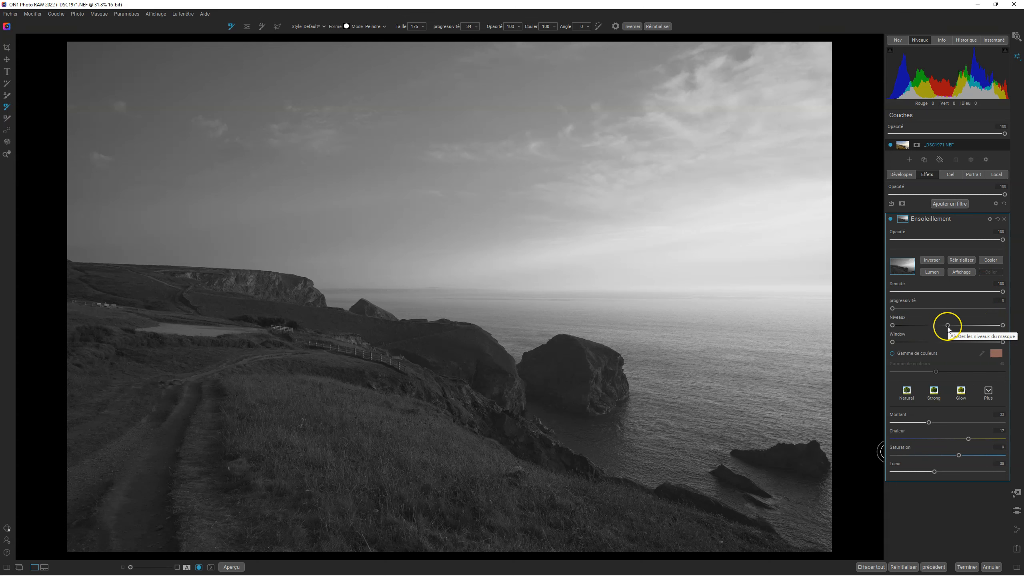
mouse_move(948, 326)
left_mouse_down()
mouse_move(924, 327)
mouse_move(978, 317)
mouse_move(954, 319)
mouse_move(968, 325)
left_mouse_up()
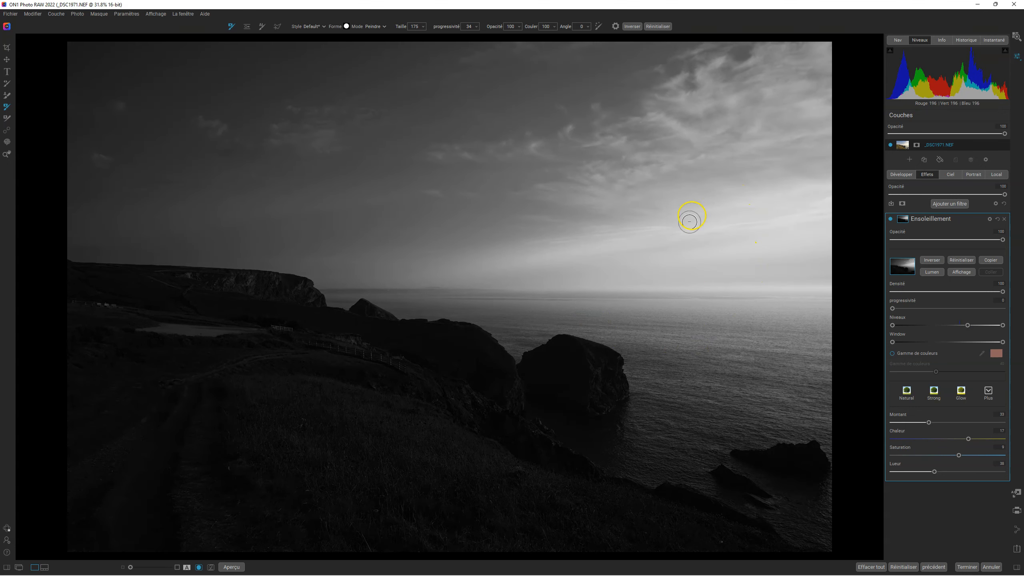
left_click(961, 273)
left_click(960, 274)
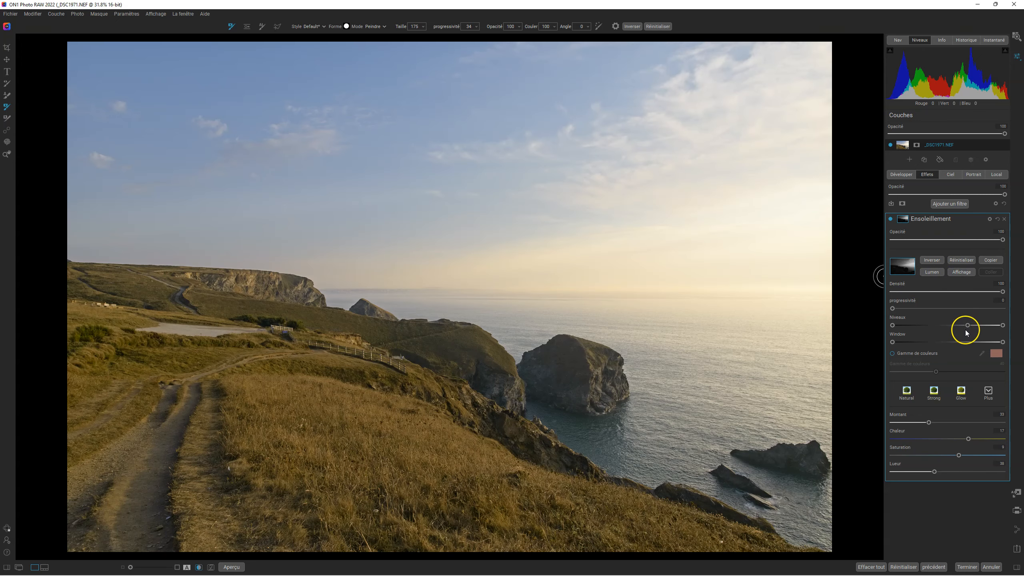
Compare the photo with and without the masked Ensoleillement filter
left_click(890, 219)
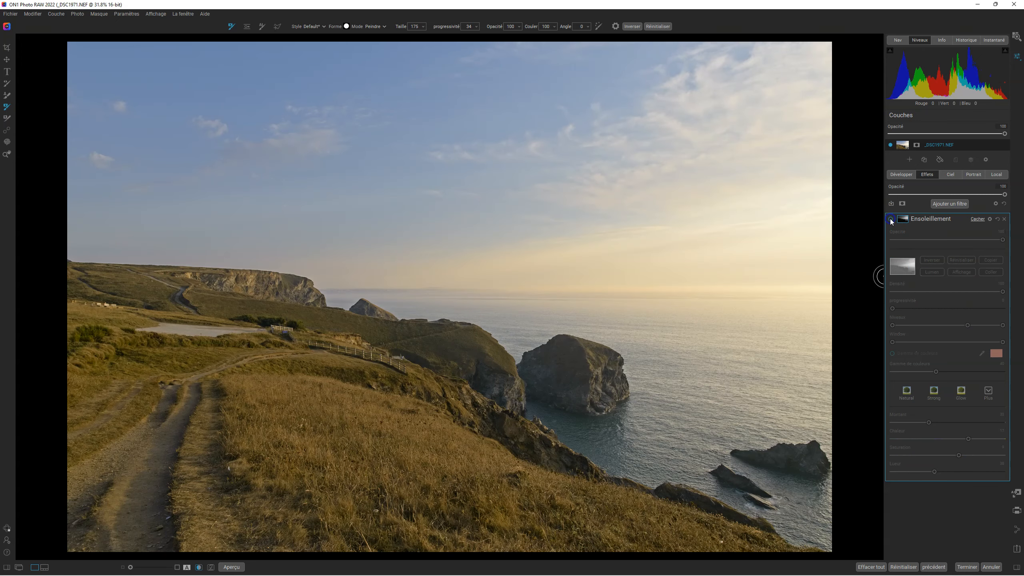
left_click(891, 220)
left_click(891, 220)
left_click(891, 219)
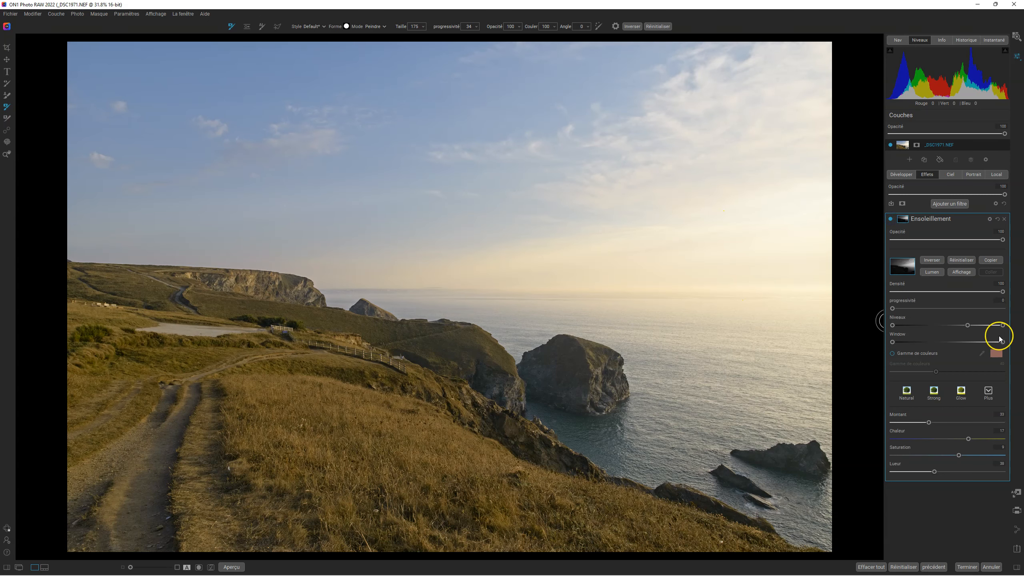
Lighten the mask's midtones strongly in Niveaux, then display the mask and darken them a little
left_click_drag(967, 326, 916, 322)
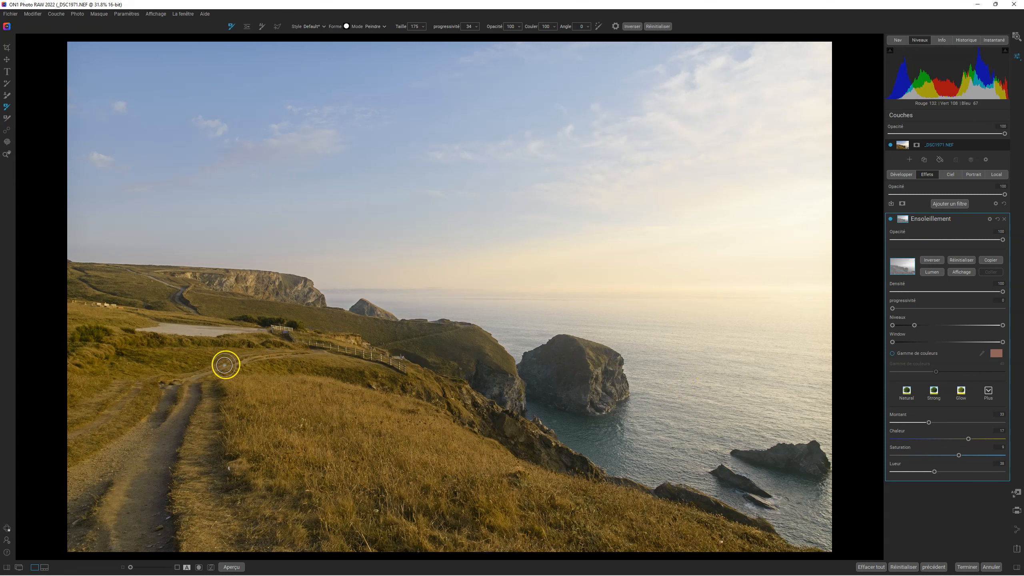
left_click(964, 273)
mouse_move(916, 325)
left_mouse_down()
mouse_move(972, 323)
mouse_move(911, 324)
mouse_move(972, 324)
mouse_move(924, 326)
left_mouse_up()
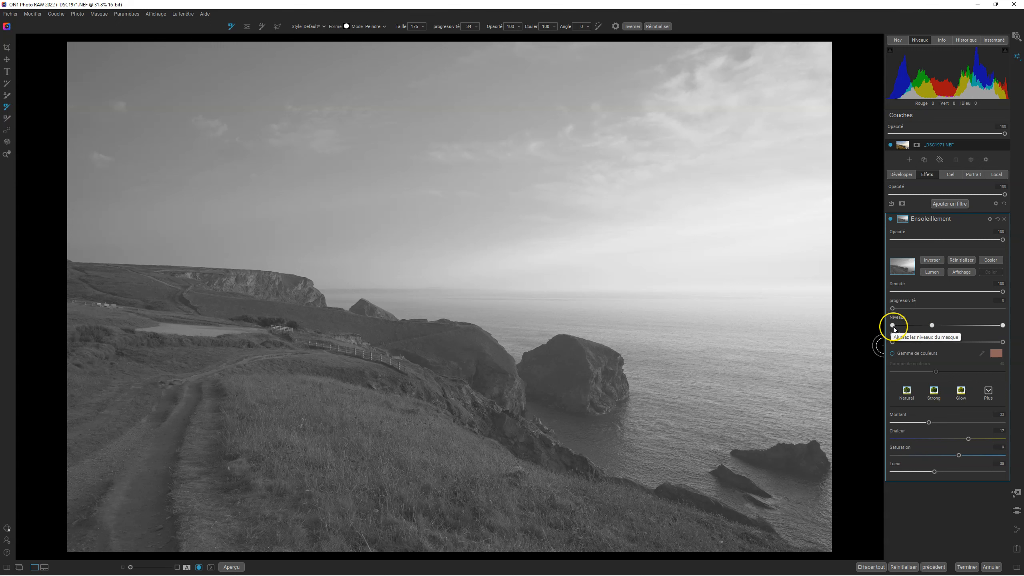
Try a raised black point with darker midtones on the displayed mask, then return both Niveaux settings to where they were
left_click_drag(892, 326, 926, 319)
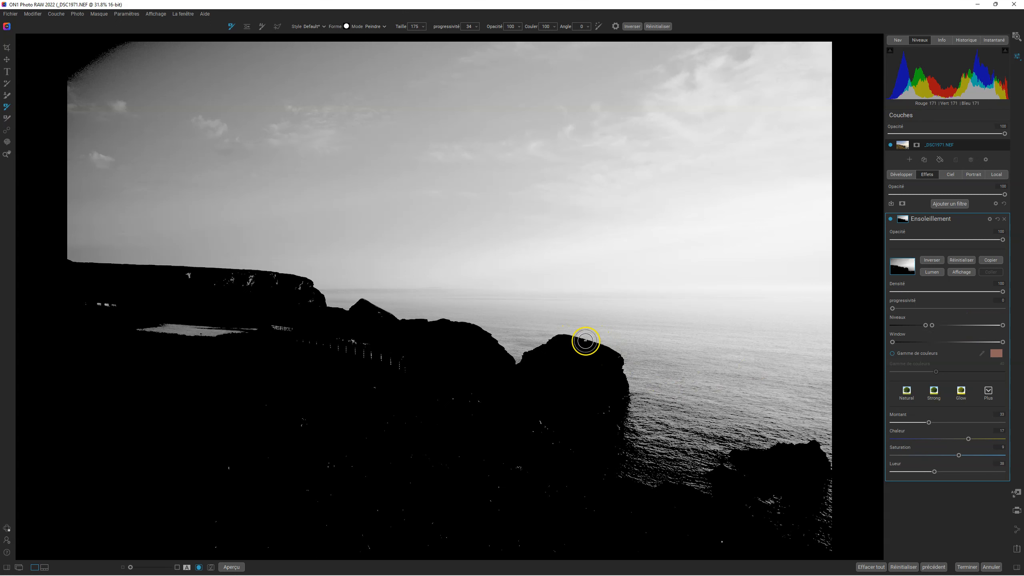
left_click_drag(935, 327, 958, 323)
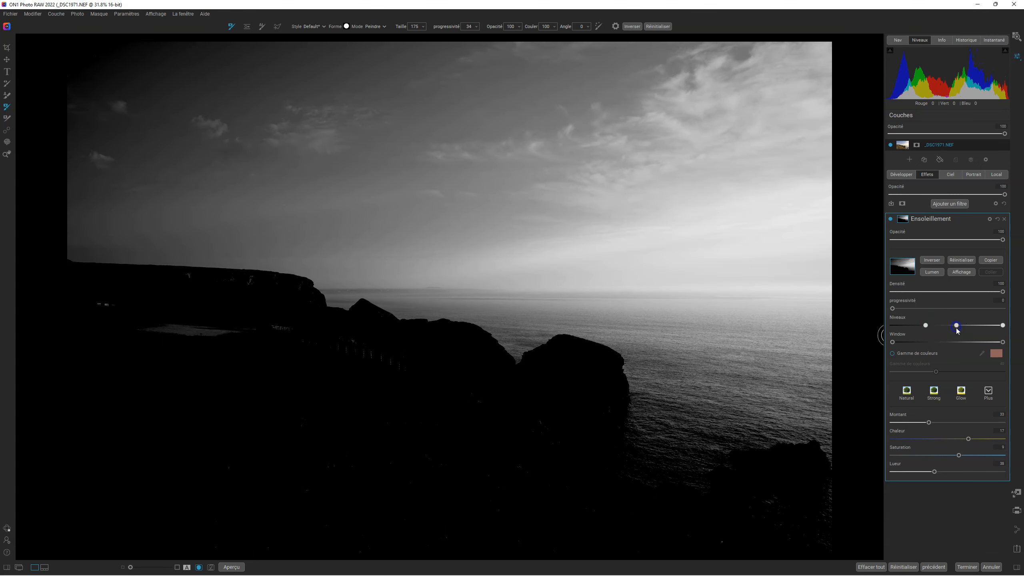
left_click_drag(920, 330, 847, 328)
left_click_drag(957, 327, 933, 325)
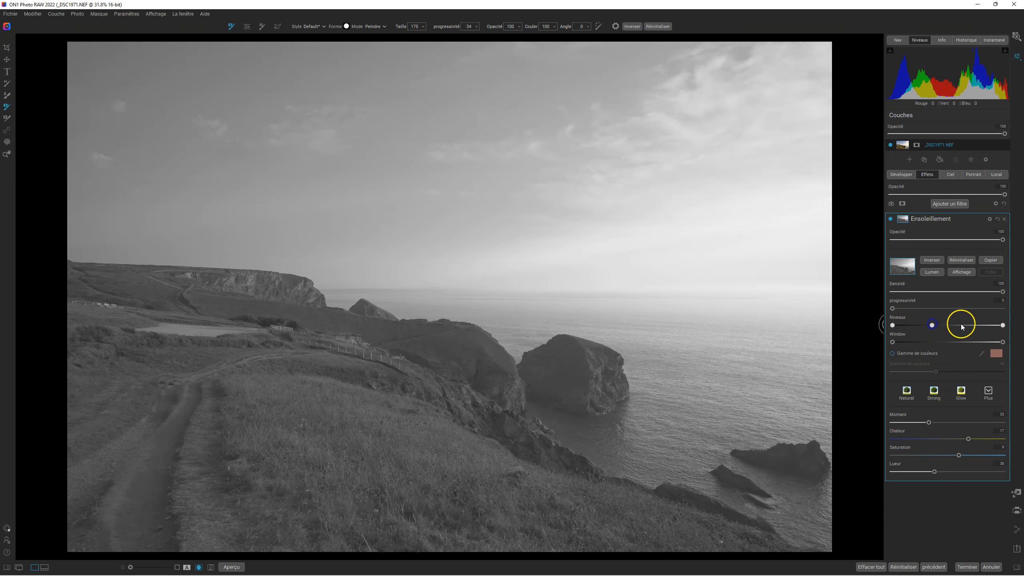
Try slightly lighter and darker mask midtones in Niveaux with the mask hidden, comparing the photo with and without the filter
left_click_drag(1000, 326, 926, 326)
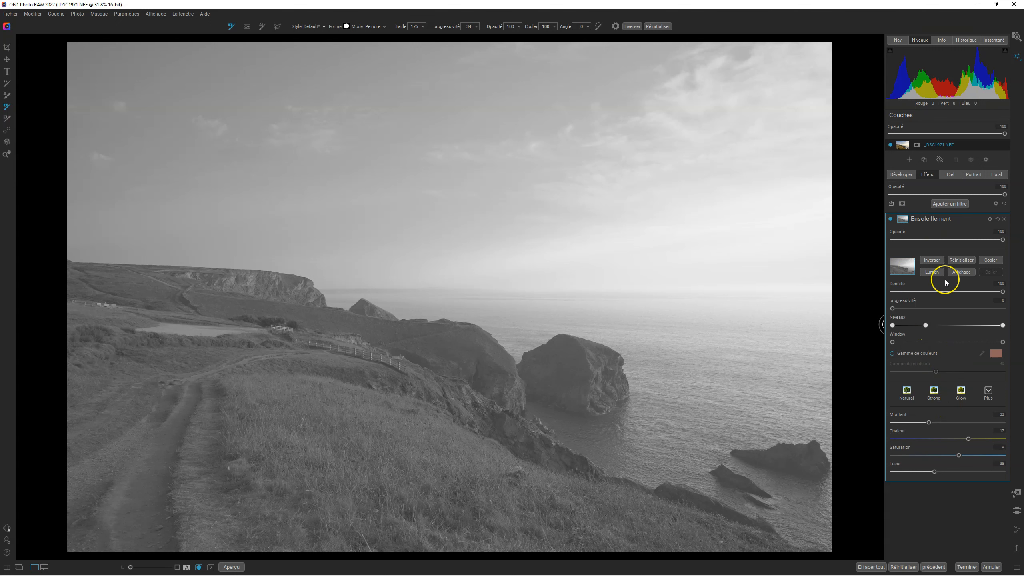
left_click(964, 273)
mouse_move(927, 325)
left_mouse_down()
mouse_move(955, 325)
mouse_move(915, 325)
mouse_move(968, 321)
mouse_move(897, 324)
mouse_move(948, 323)
mouse_move(936, 325)
left_mouse_up()
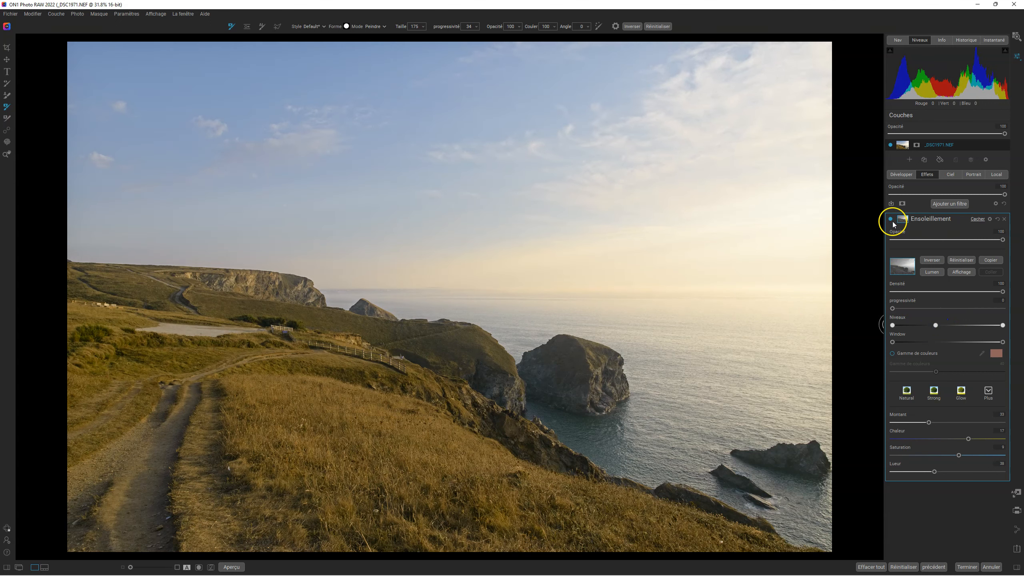
left_click(891, 219)
left_click(891, 219)
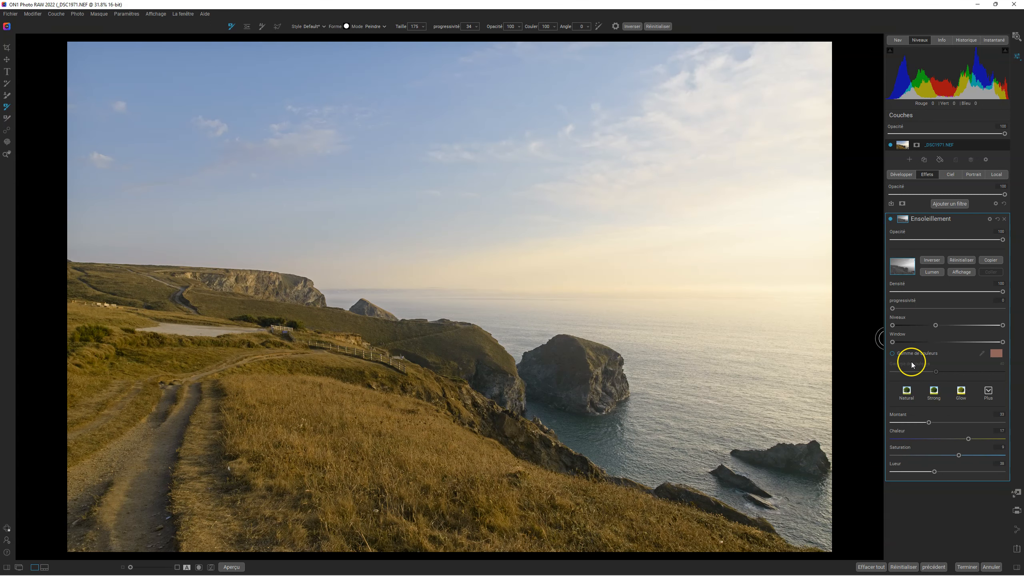
mouse_move(935, 325)
left_mouse_down()
mouse_move(982, 323)
mouse_move(906, 319)
mouse_move(935, 323)
mouse_move(918, 325)
mouse_move(926, 325)
left_mouse_up()
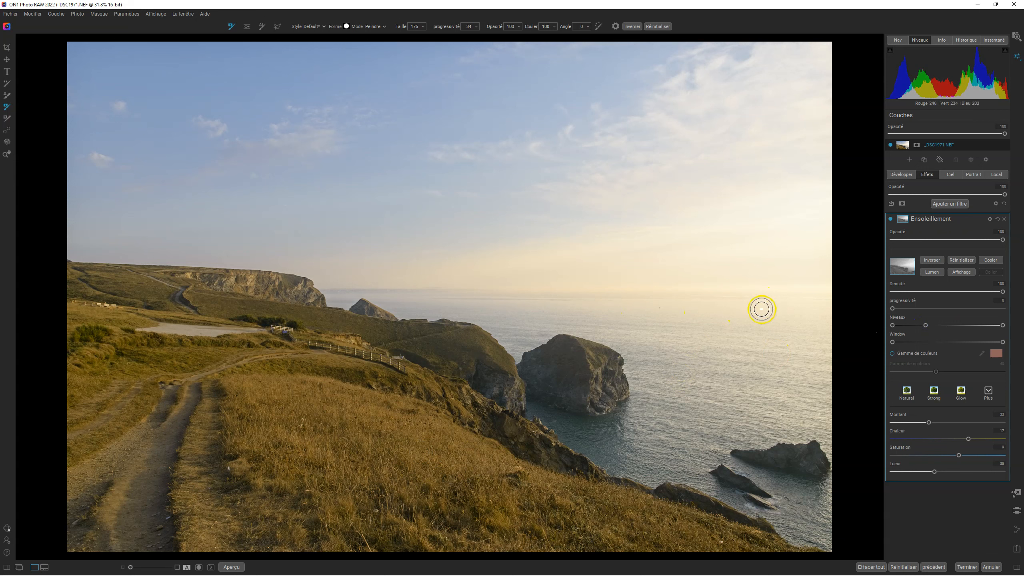
Darken the mask's midtones strongly and compare the result with the Ensoleillement filter switched off and on
left_click_drag(926, 326, 970, 328)
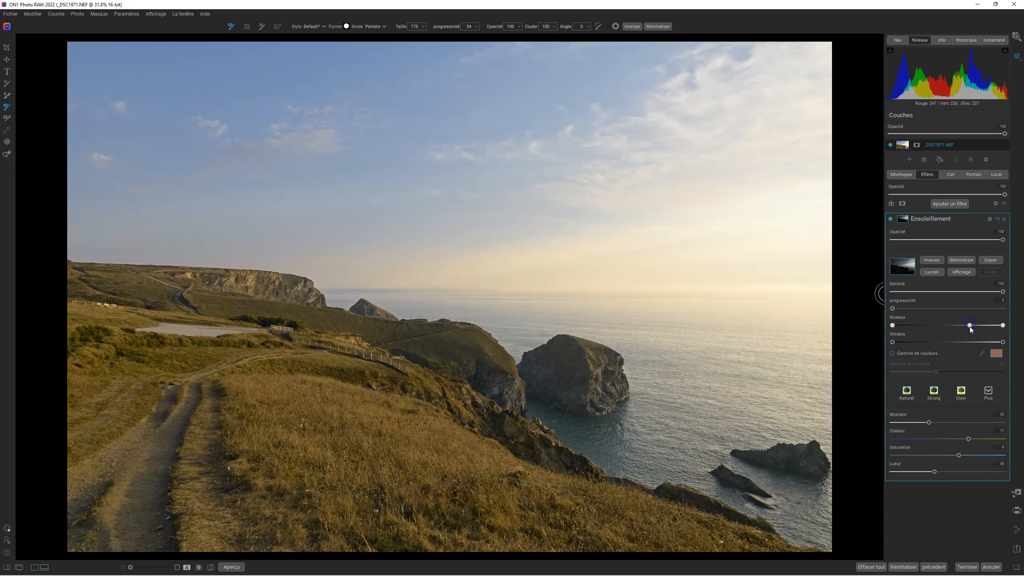
left_click(890, 219)
left_click(890, 220)
left_click(890, 219)
left_click(890, 219)
Set Ensoleillement's Montant to 14 and Lueur to about 35, and lighten the mask's midtones to slightly below the centre of Niveaux
left_click_drag(922, 424, 898, 421)
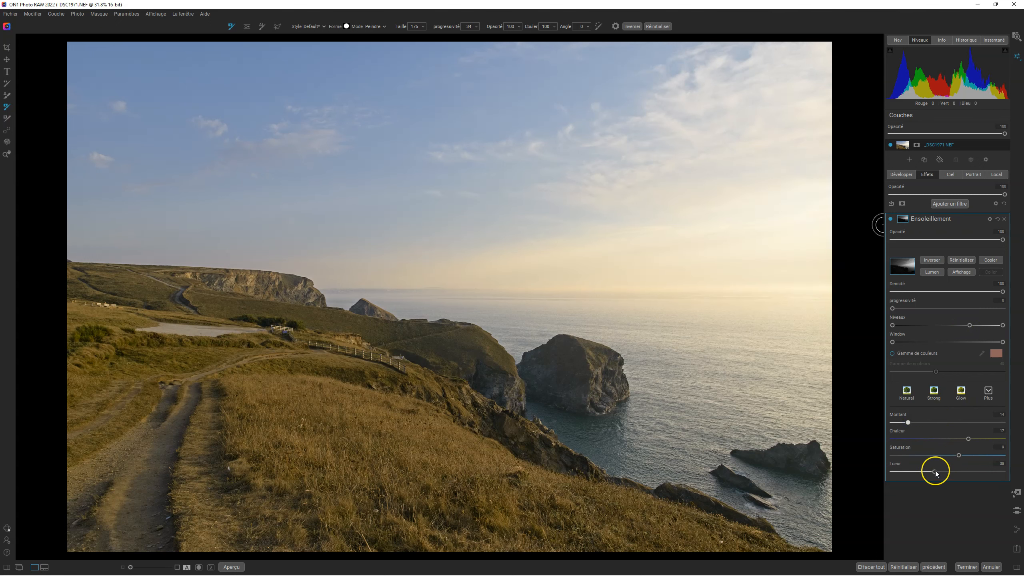
left_click_drag(933, 472, 1015, 465)
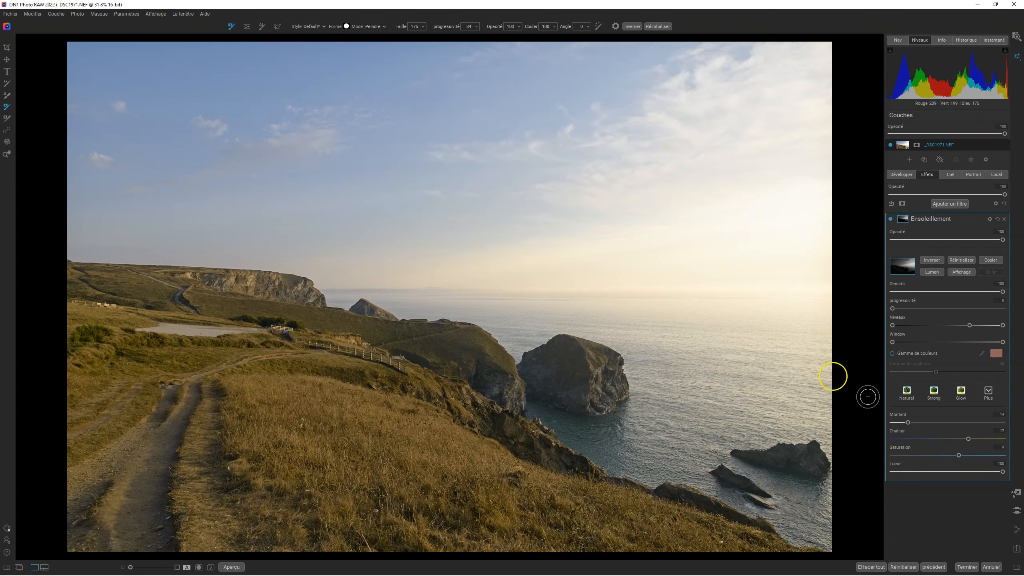
left_click_drag(1003, 472, 889, 473)
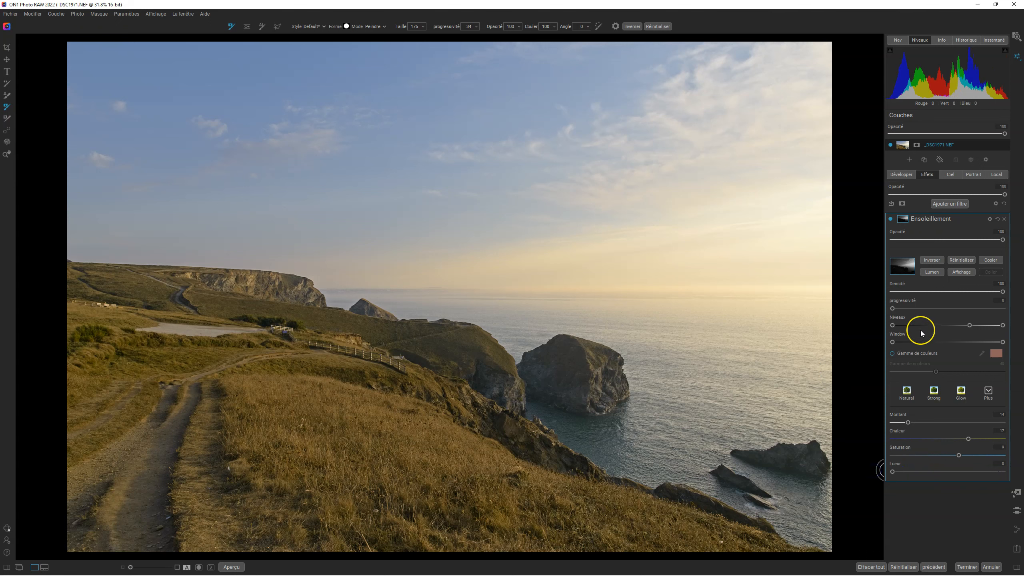
left_click_drag(969, 325, 941, 327)
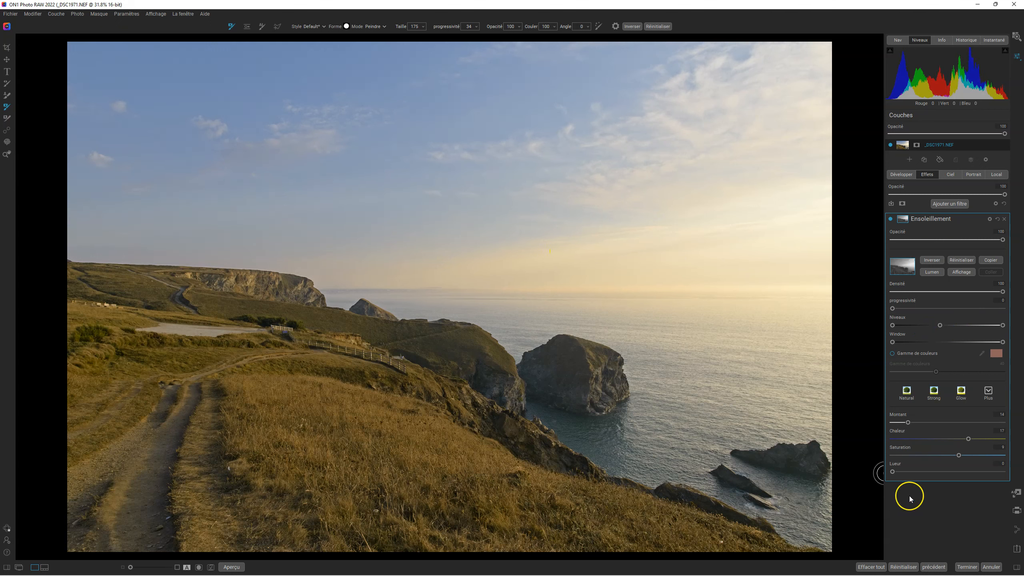
left_click_drag(893, 473, 932, 474)
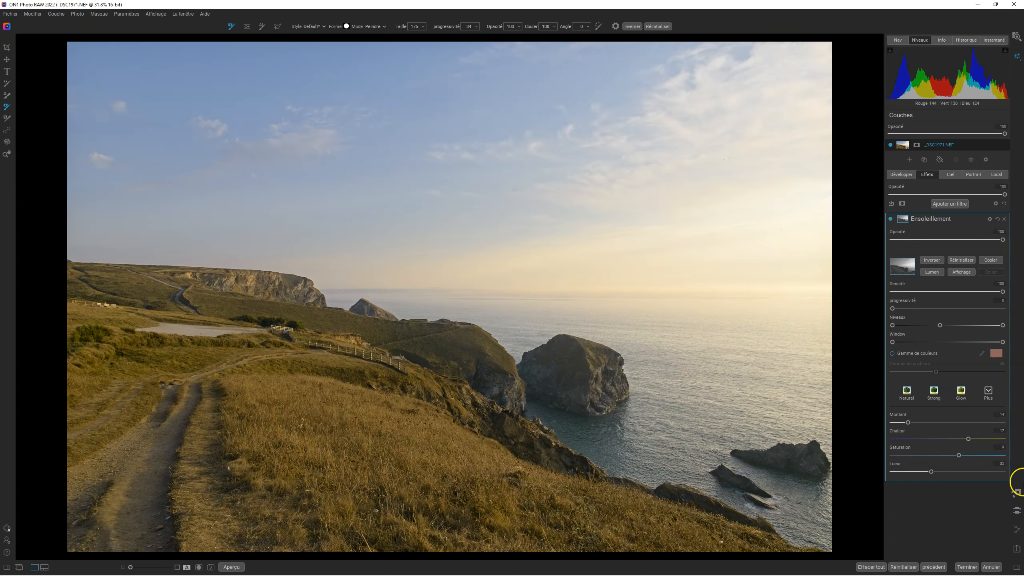
Toggle the Ensoleillement filter to check its final effect on the landscape
left_click(891, 219)
left_click(891, 219)
left_click(891, 219)
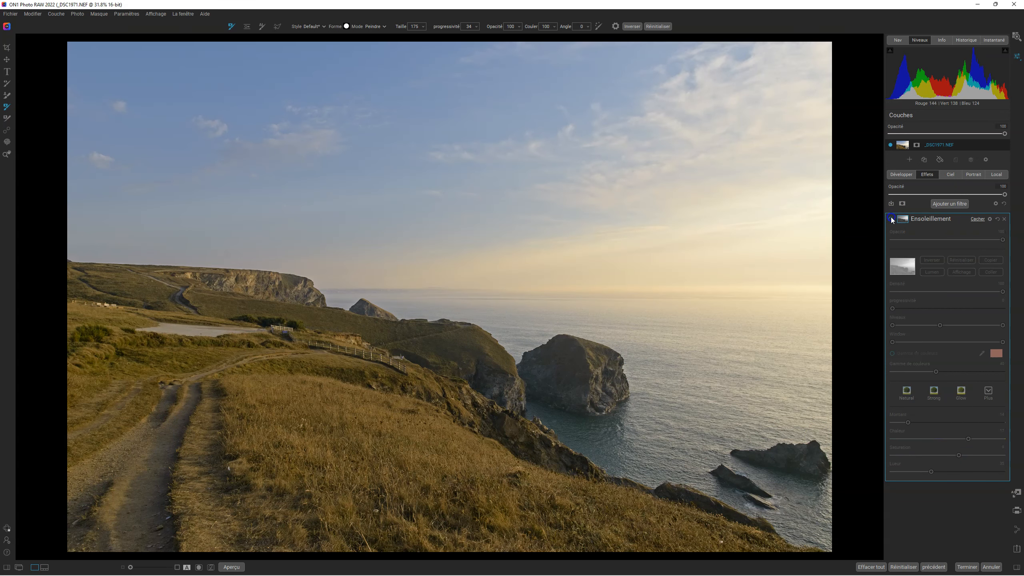
left_click(891, 219)
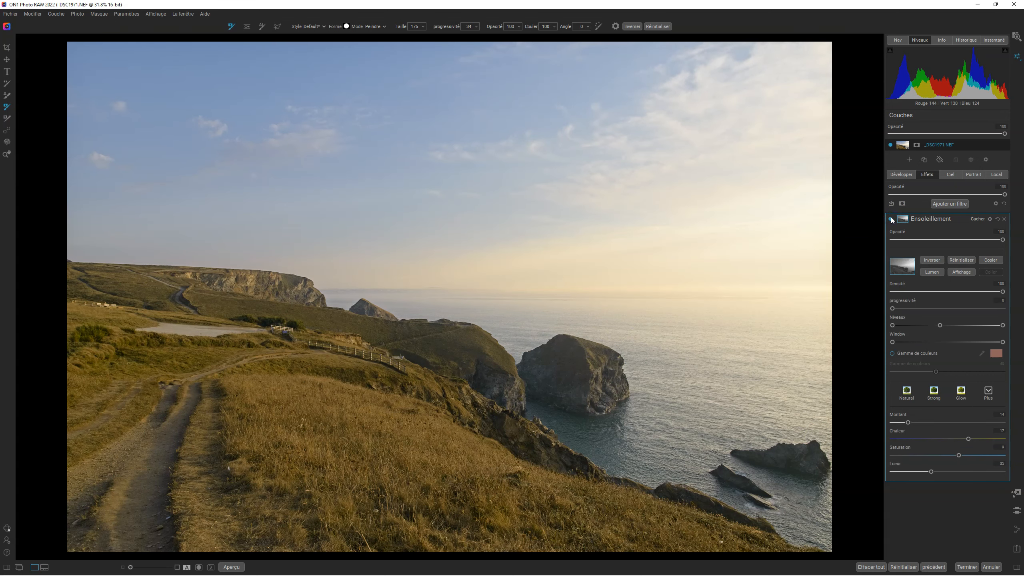
Add a Rehausseur de couleur filter and shift the grass's orange hue slightly toward red with the targeted Ajuster la teinte tool
left_click(951, 203)
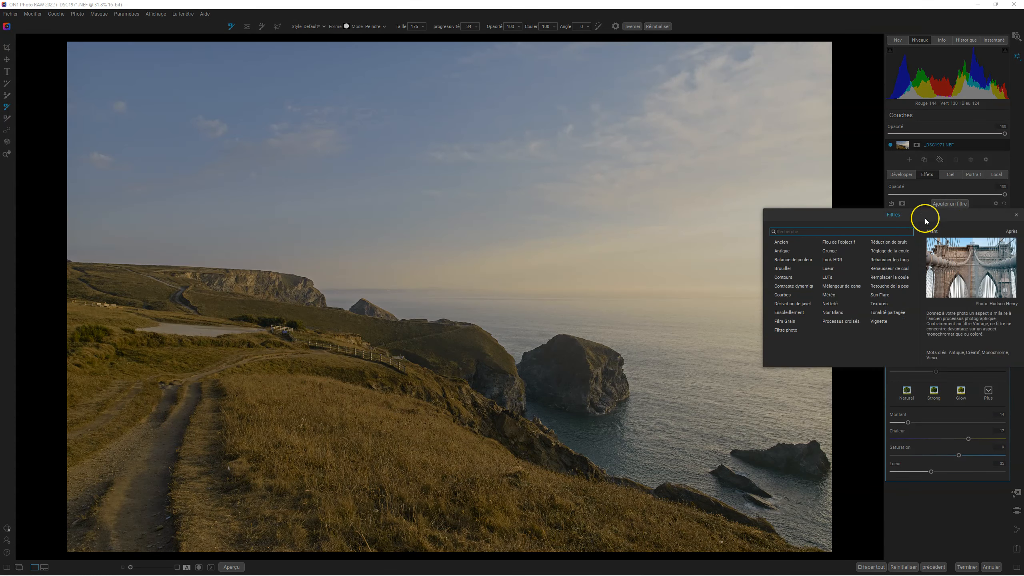
left_click(893, 269)
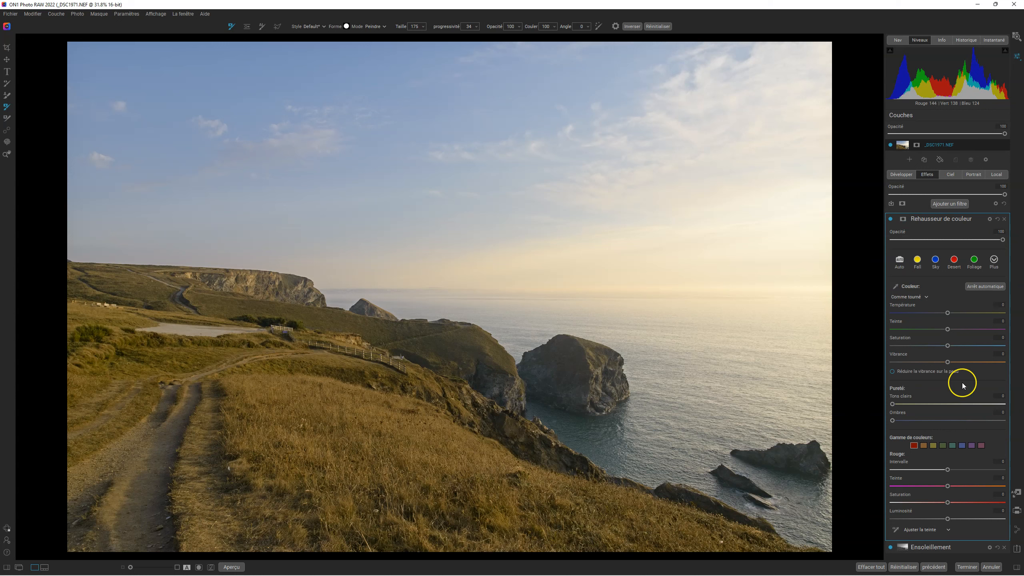
left_click(897, 530)
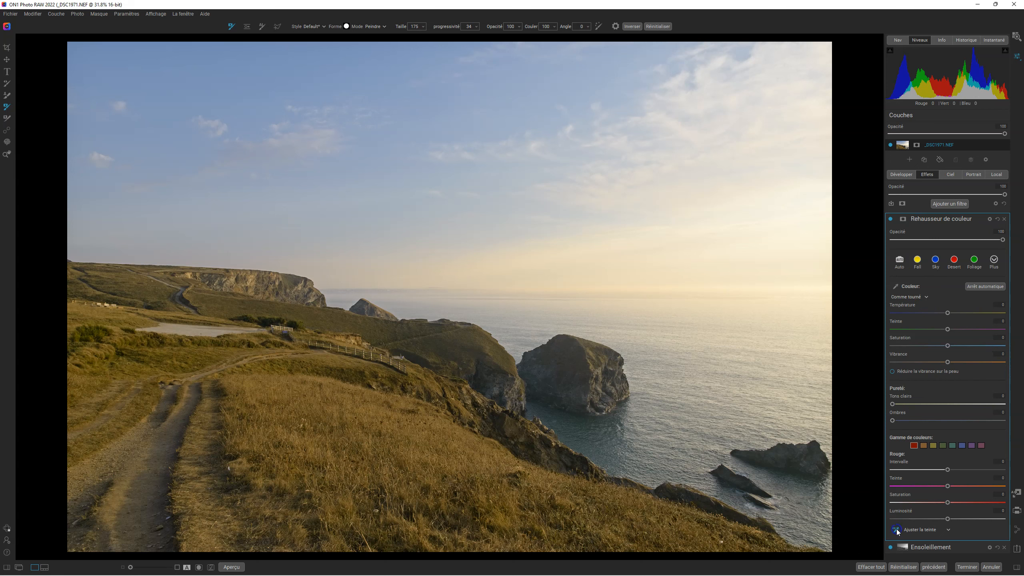
left_click(391, 439)
left_click_drag(524, 459, 391, 454)
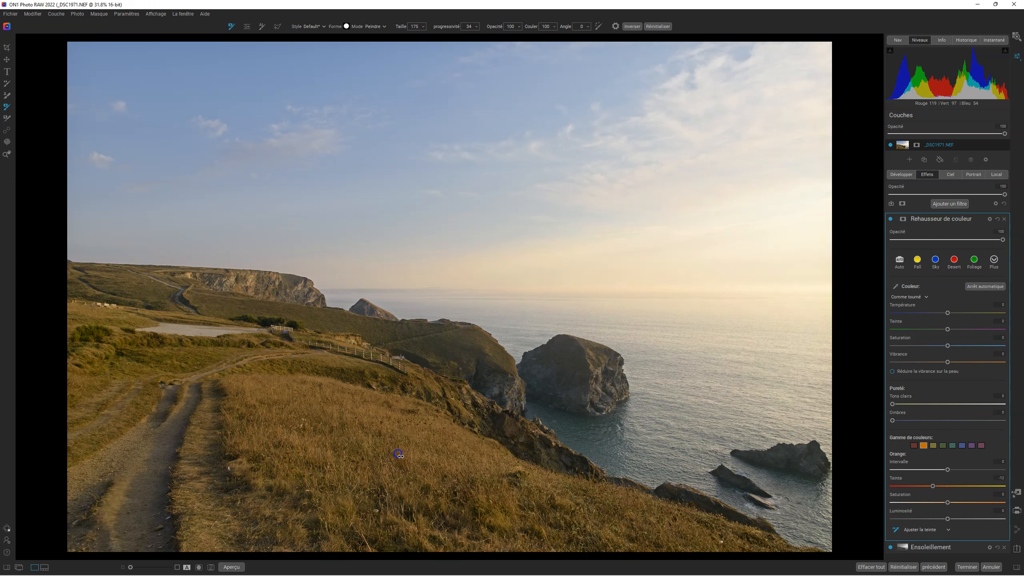
left_click_drag(452, 457, 484, 455)
left_click_drag(369, 445, 216, 427)
left_click_drag(258, 423, 283, 434)
Switch the targeted tool to Régler luminosité and slightly raise the luminosity of the grass's orange tones
left_click(949, 529)
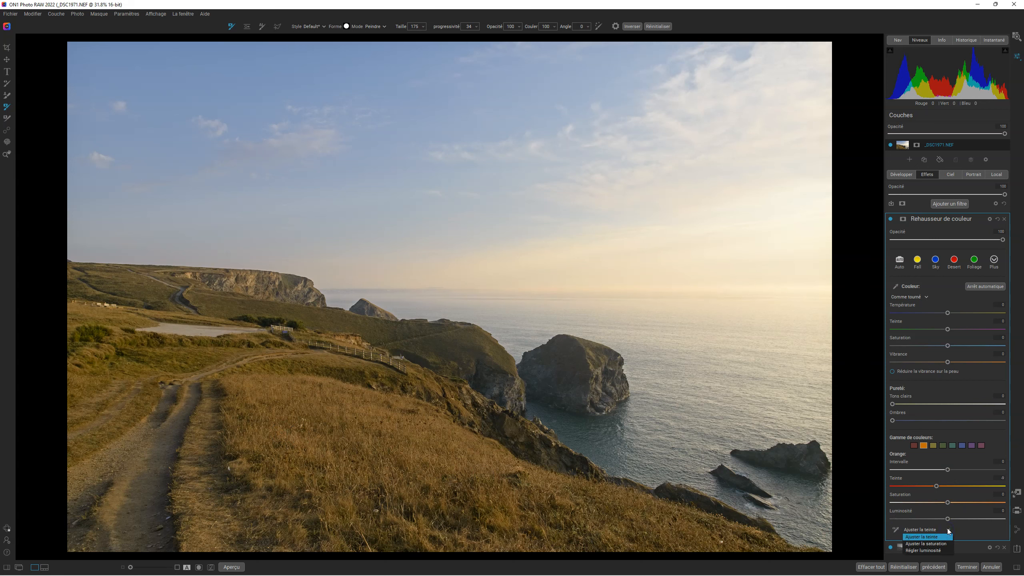
left_click(924, 550)
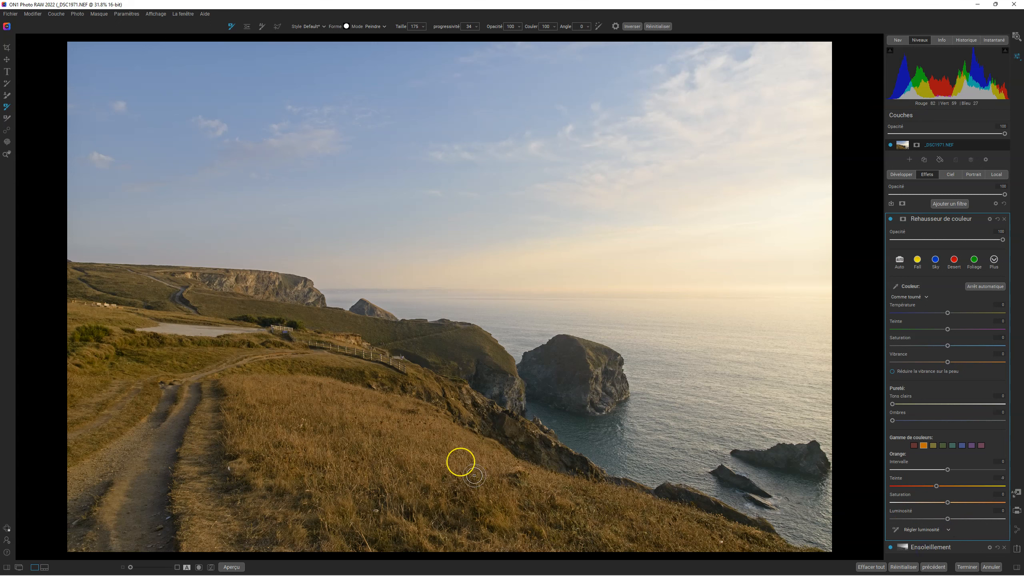
left_click(895, 530)
left_click_drag(381, 440, 649, 460)
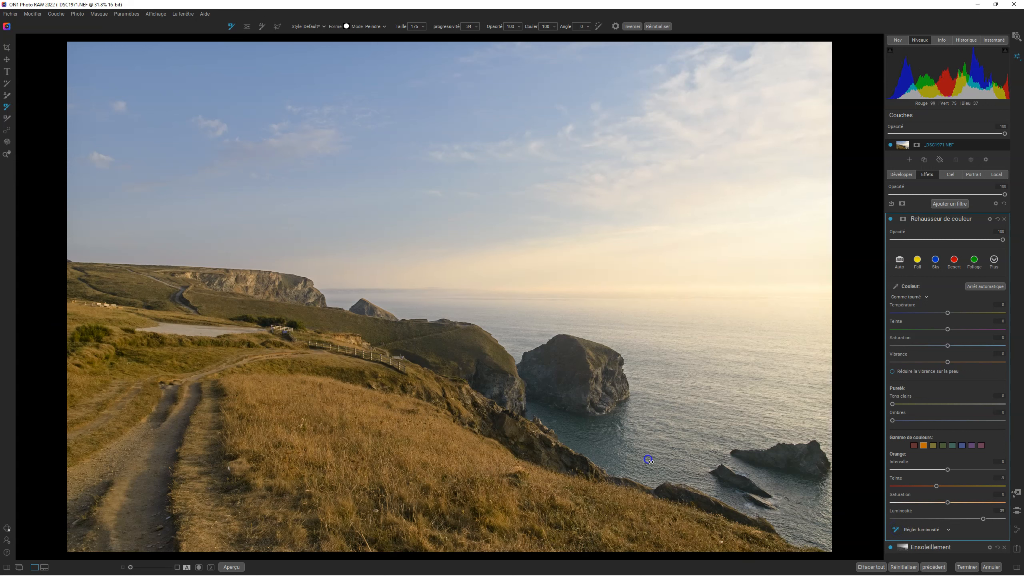
left_click_drag(440, 445, 300, 438)
left_click_drag(416, 443, 471, 470)
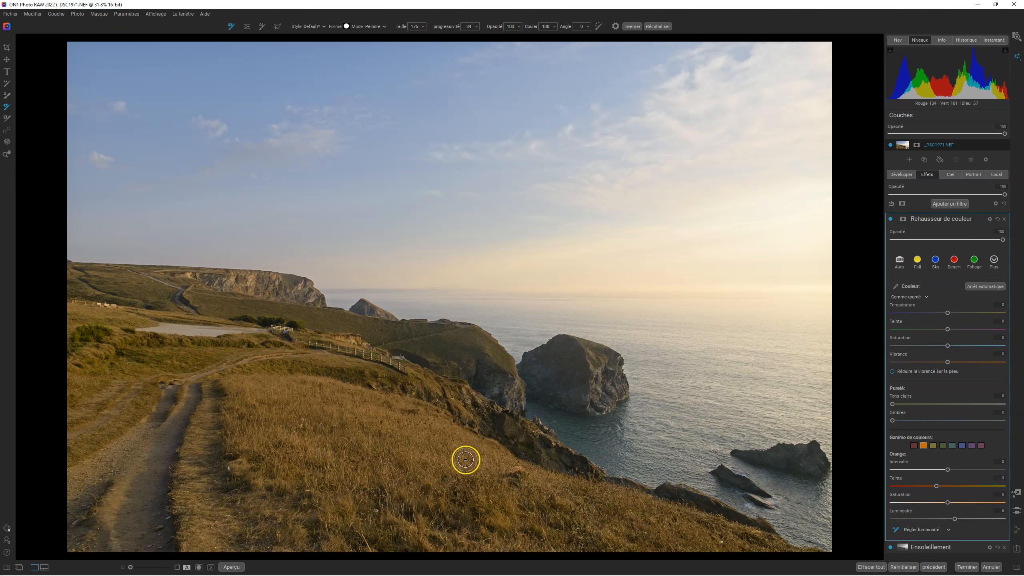
Toggle the Rehausseur de couleur filter to check its effect on the grass tones
left_click(891, 219)
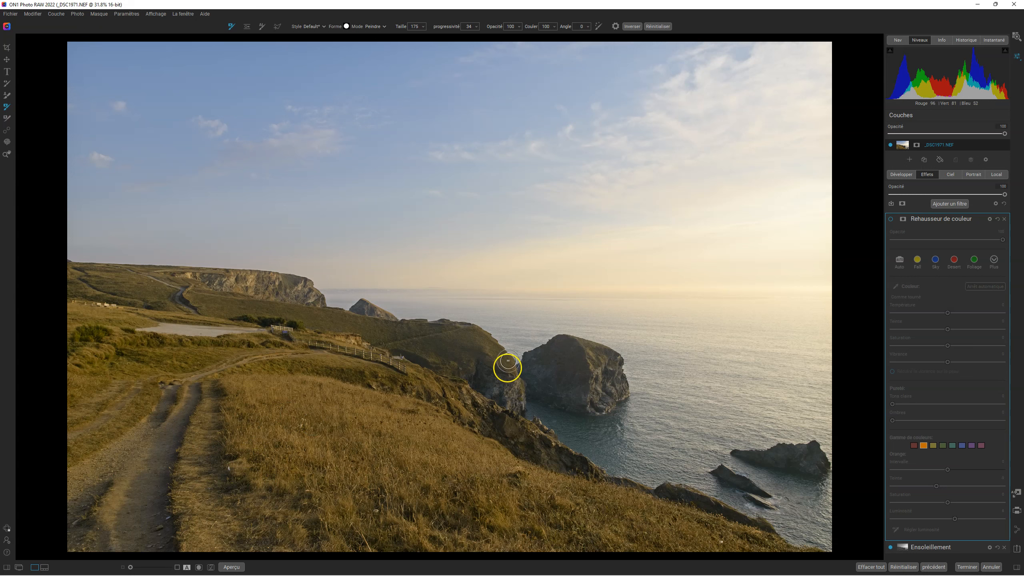
left_click(890, 221)
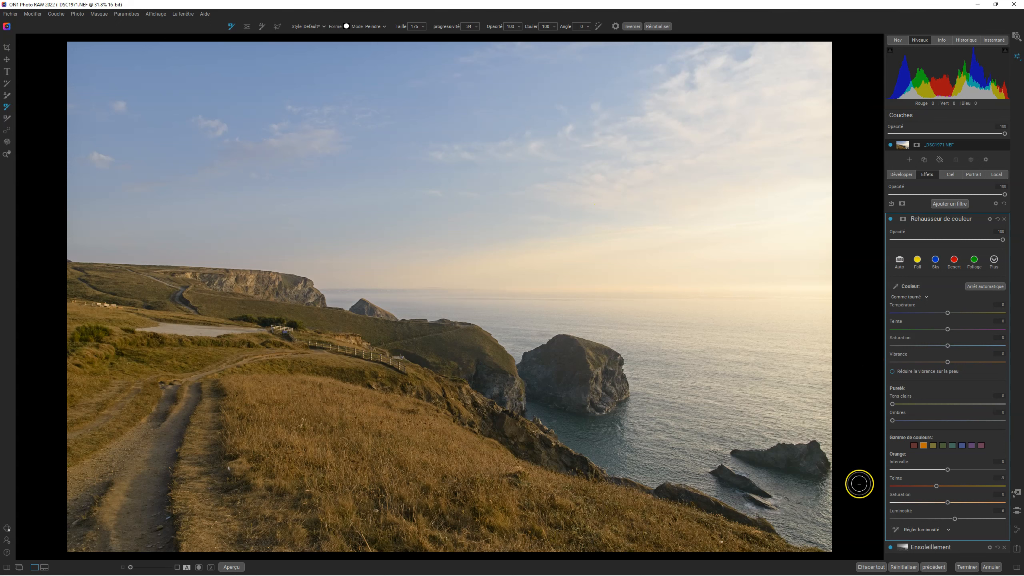
Strongly darken the sky's blue tones with the targeted Régler luminosité tool and moderately raise the blue range's Saturation
left_click(895, 530)
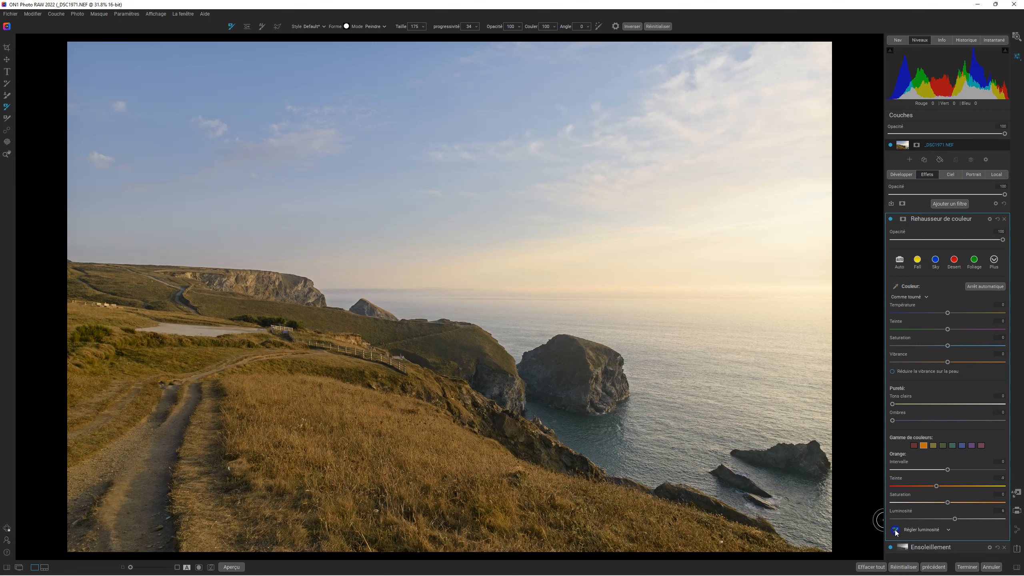
left_click(518, 88)
left_click_drag(487, 90, 197, 93)
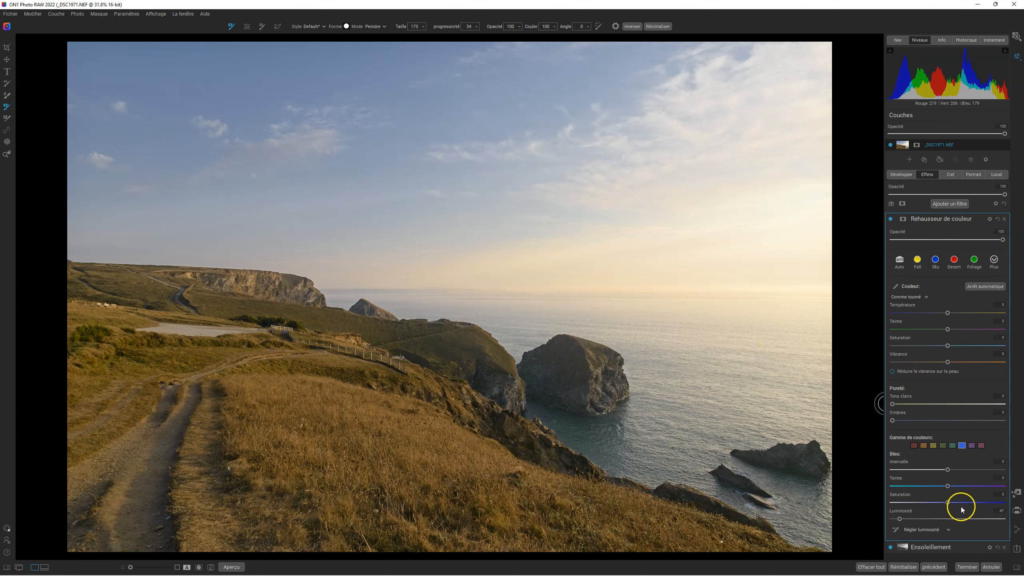
left_click_drag(949, 504, 967, 491)
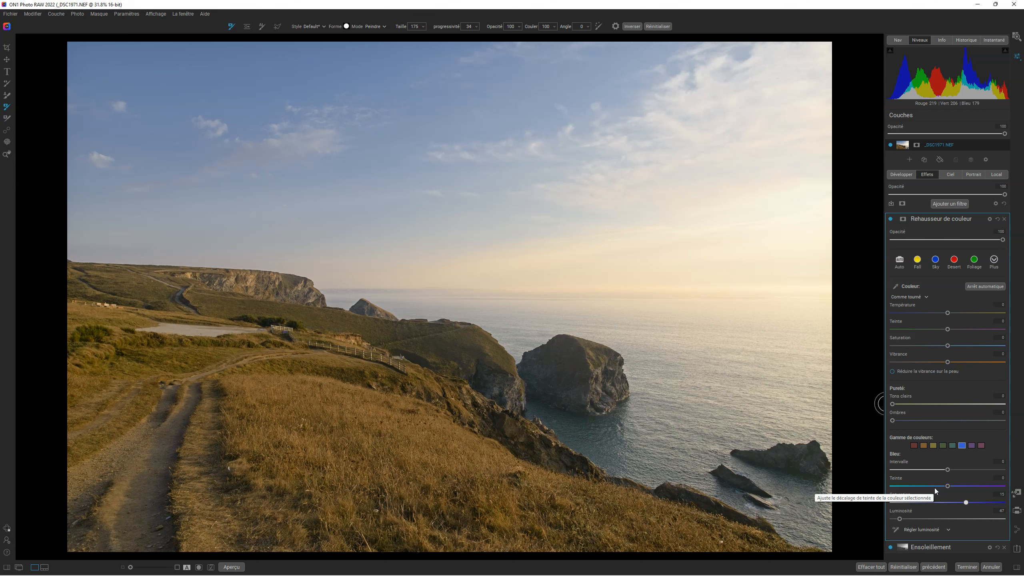
Compare the edited landscape with the original photo
key("ctrl+p")
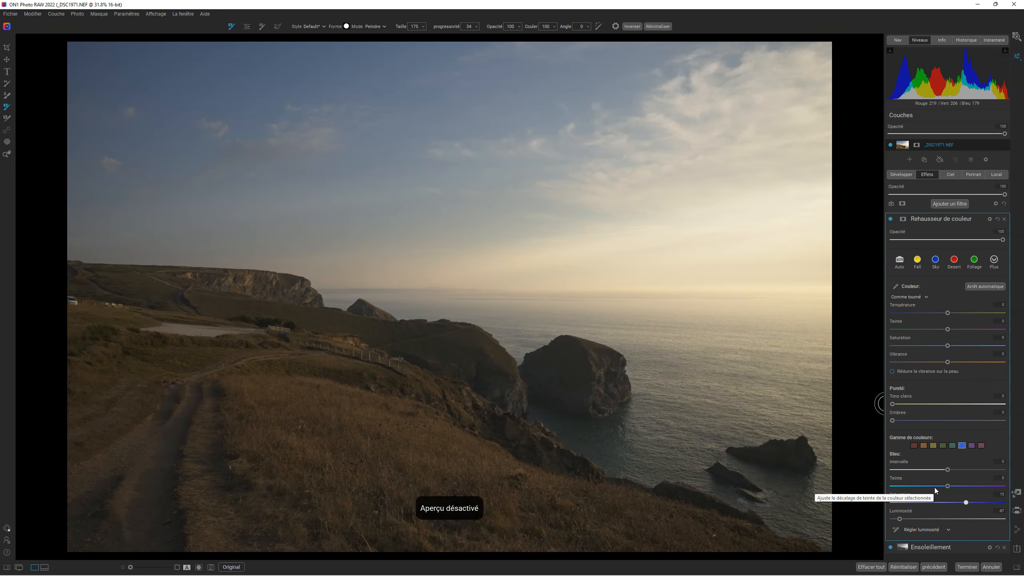
key("ctrl+p")
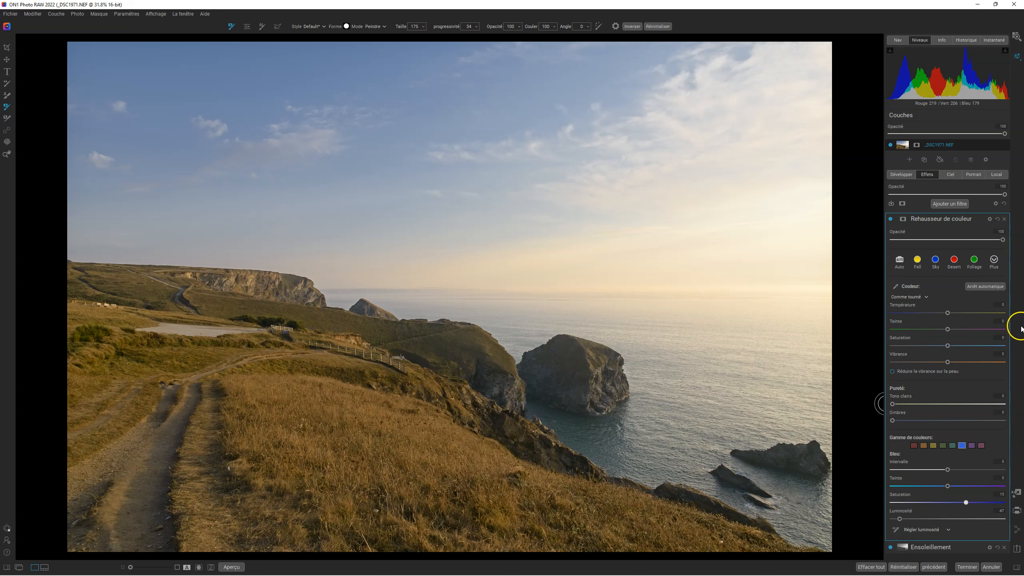
Add a Vignette filter and centre it on the large rock in the sea
left_click(938, 219)
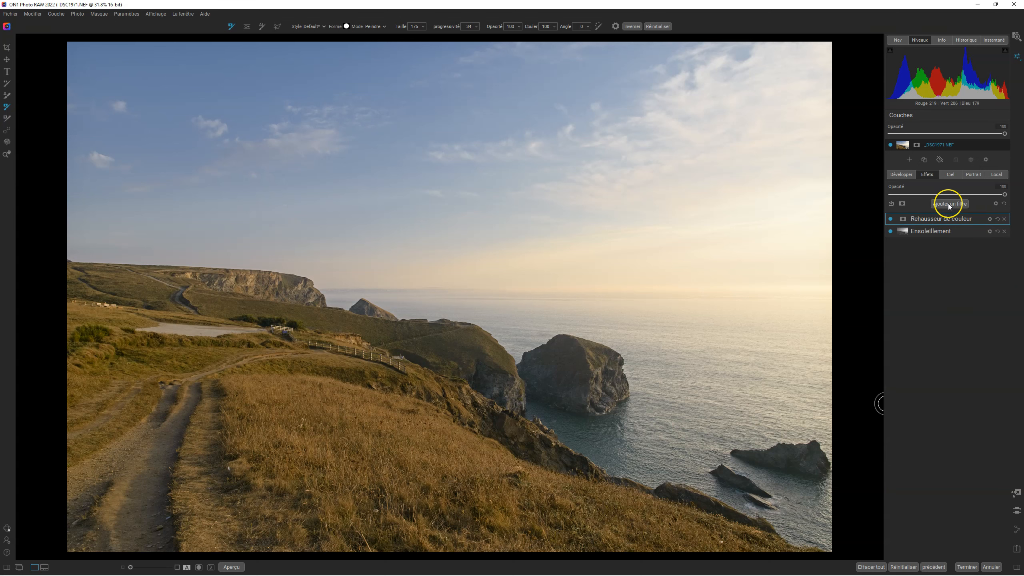
left_click(949, 204)
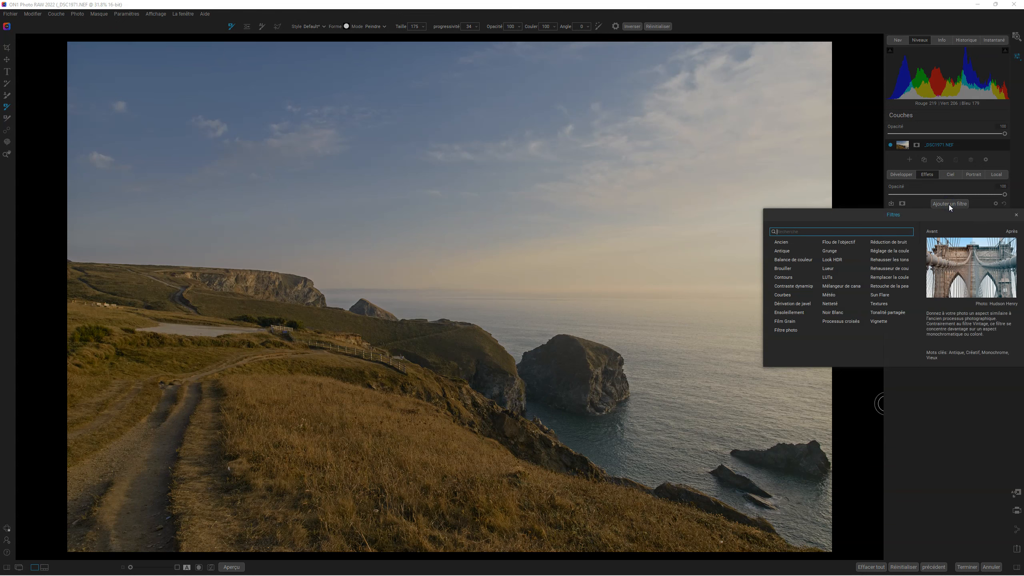
left_click(879, 322)
left_click(878, 322)
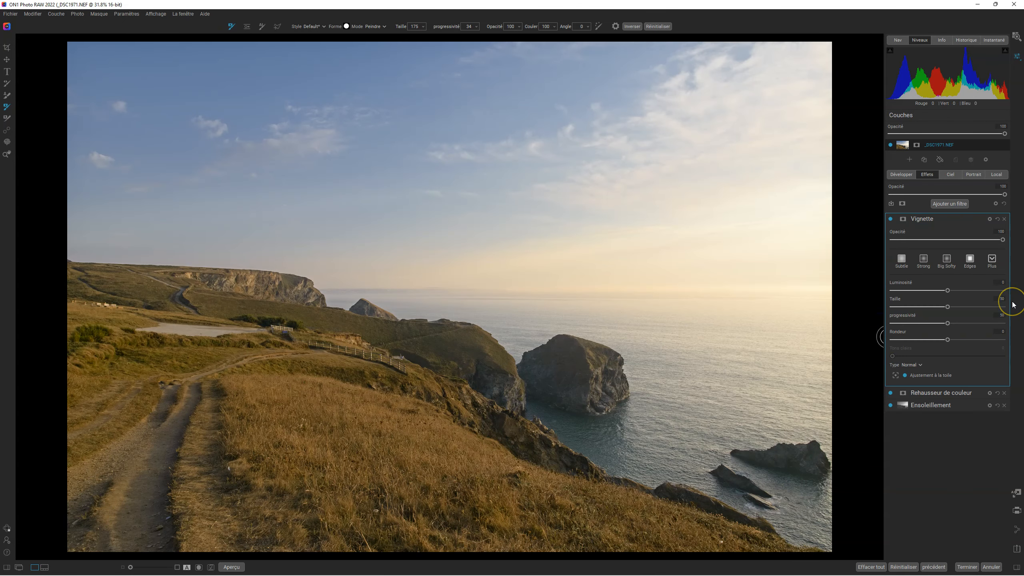
left_click(895, 376)
left_click(590, 377)
Shape the vignette with Luminosité at -100, Taille at 0, progressivité at 100 and a slightly negative Rondeur
left_click_drag(948, 292, 892, 290)
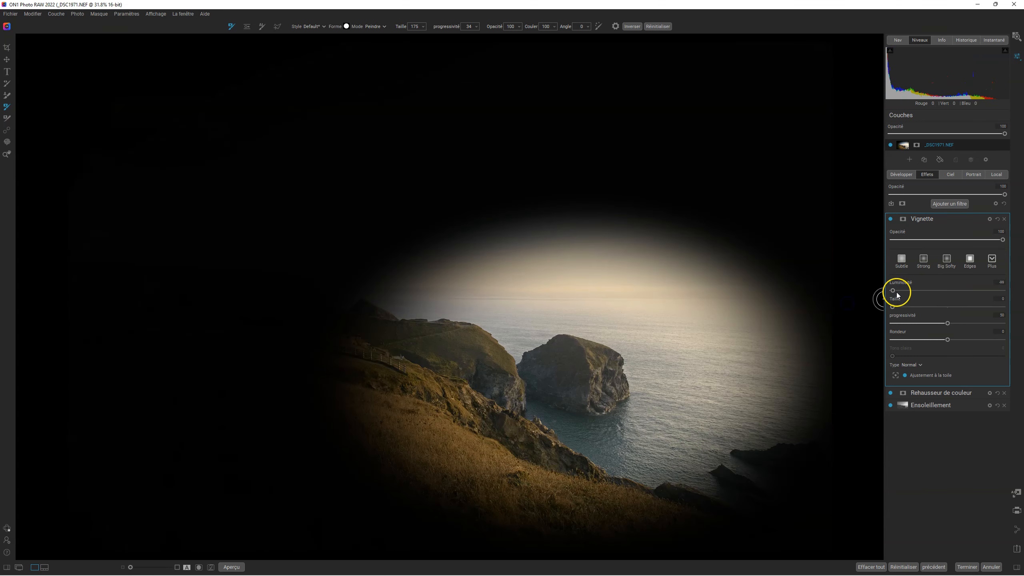
left_click(951, 322)
left_click_drag(951, 322, 1022, 322)
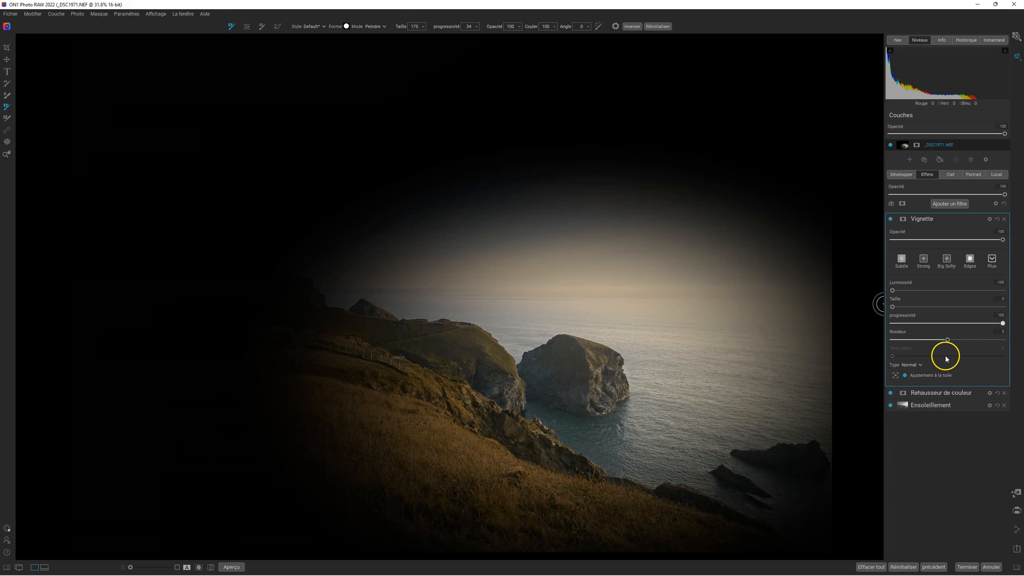
mouse_move(950, 339)
left_mouse_down()
mouse_move(988, 338)
mouse_move(880, 334)
mouse_move(976, 331)
mouse_move(924, 337)
mouse_move(938, 337)
left_mouse_up()
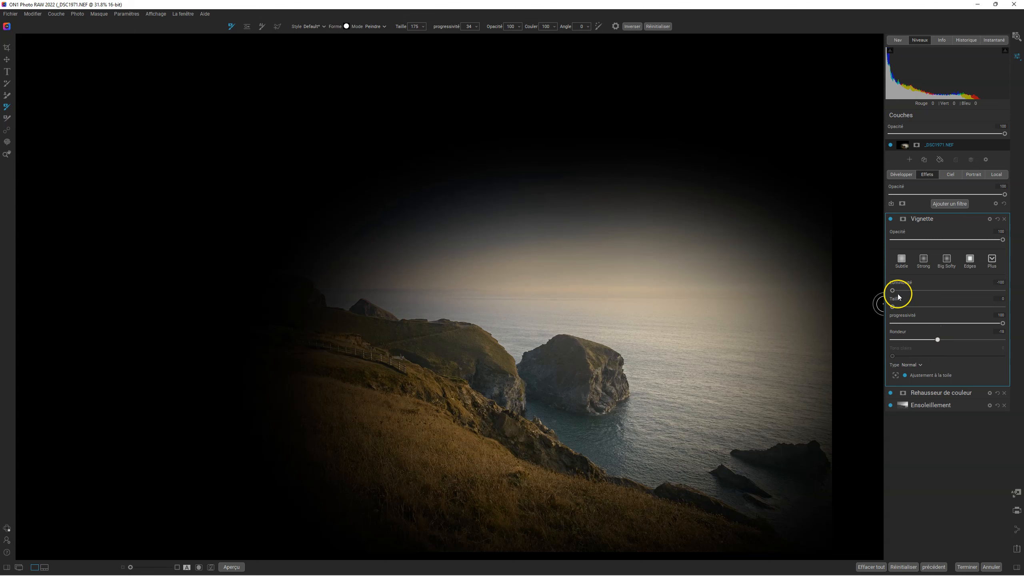
Set the vignette's Luminosité to -11 and toggle the filter to check the darkening
left_click_drag(893, 291, 933, 293)
mouse_move(935, 293)
left_mouse_down()
mouse_move(952, 293)
mouse_move(942, 294)
left_mouse_up()
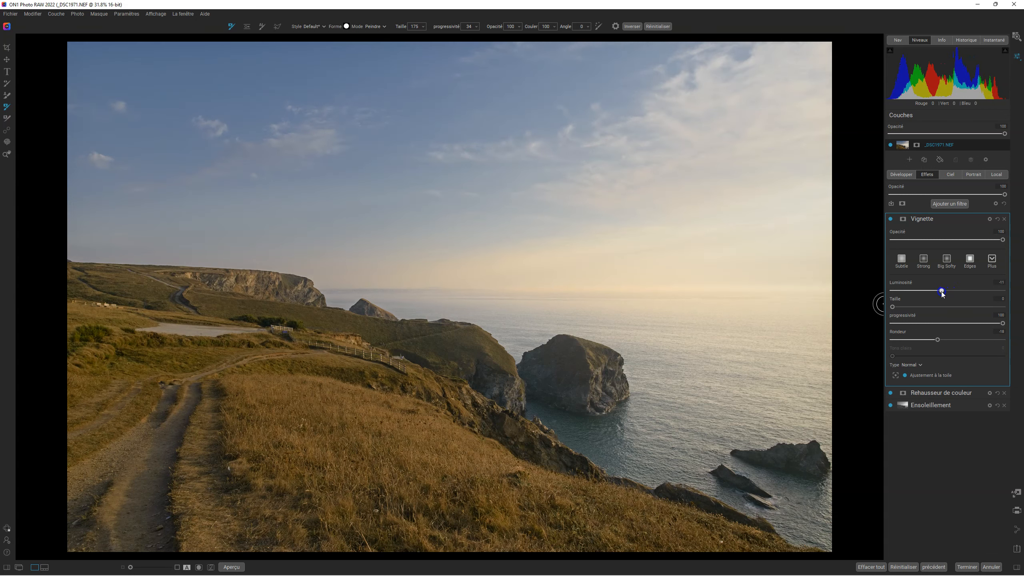
left_click(890, 219)
left_click(891, 218)
Review the vignette's Type options, keep Normal, and compare the photo with and without the vignette
left_click(921, 366)
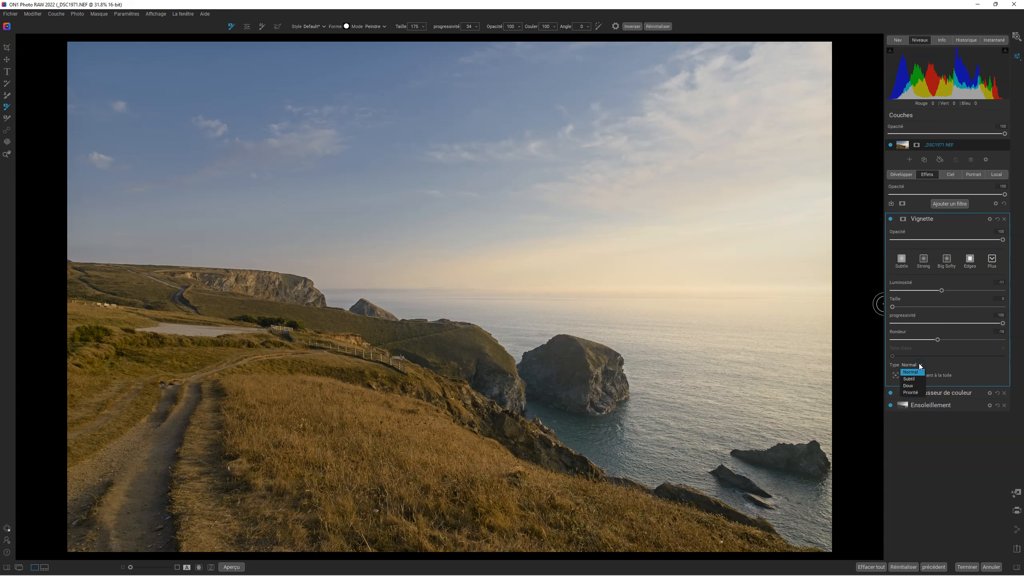
left_click(913, 375)
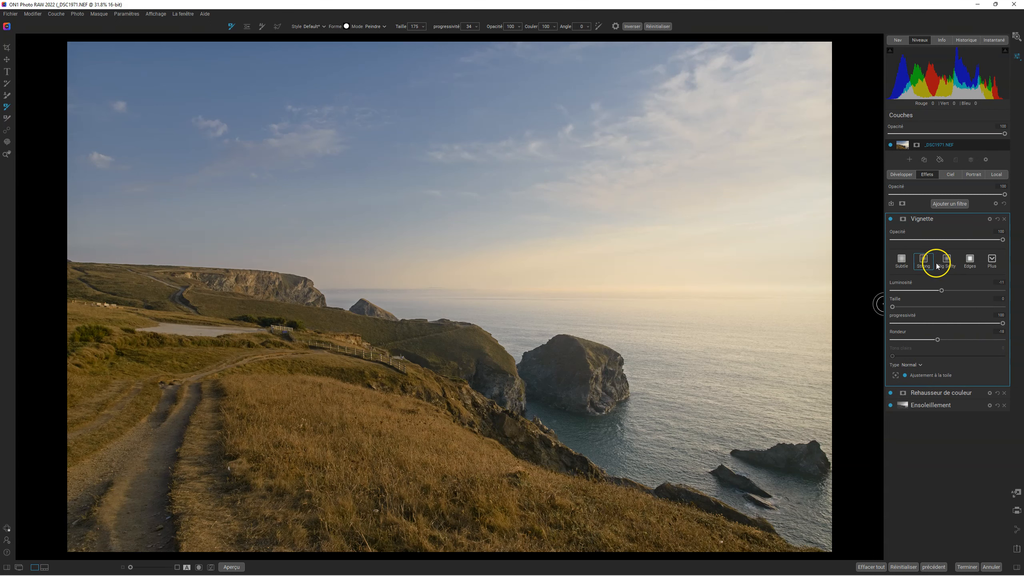
left_click(890, 219)
left_click(891, 219)
Set the vignette's Luminosité to -41 and reduce its Opacité to about one third
mouse_move(942, 290)
left_mouse_down()
mouse_move(893, 290)
mouse_move(925, 290)
left_mouse_up()
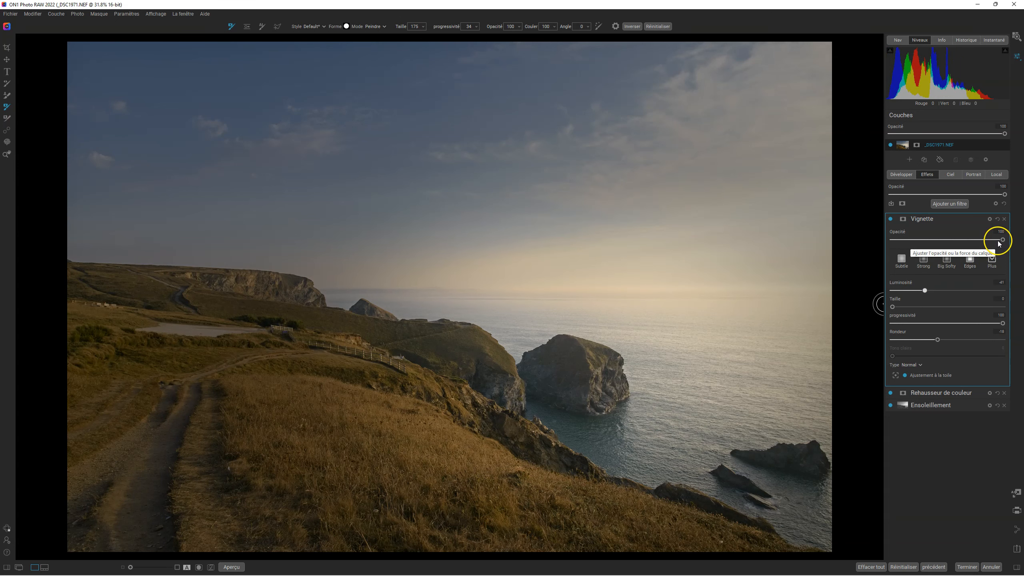
left_click_drag(998, 240, 859, 235)
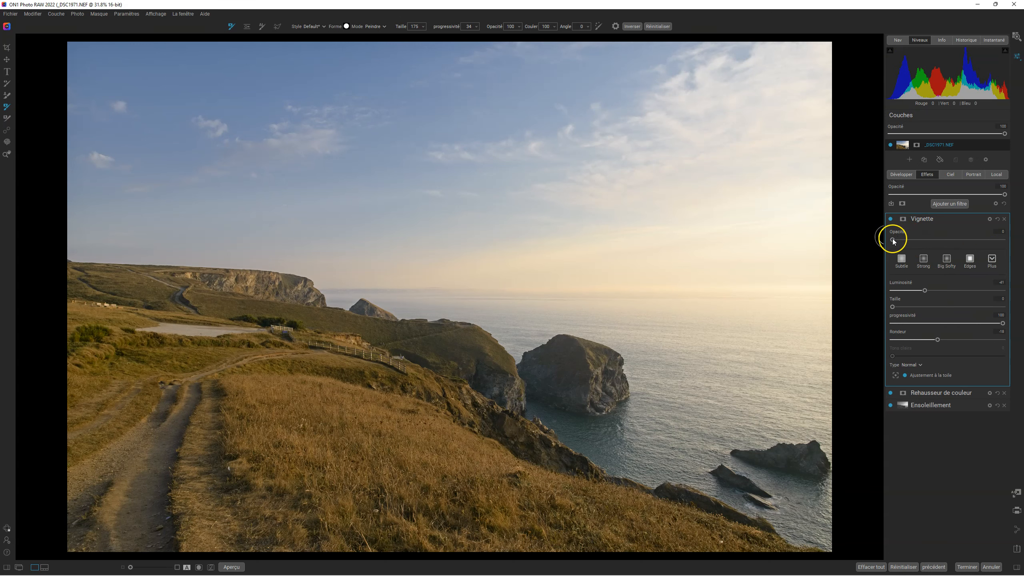
left_click_drag(893, 240, 1022, 239)
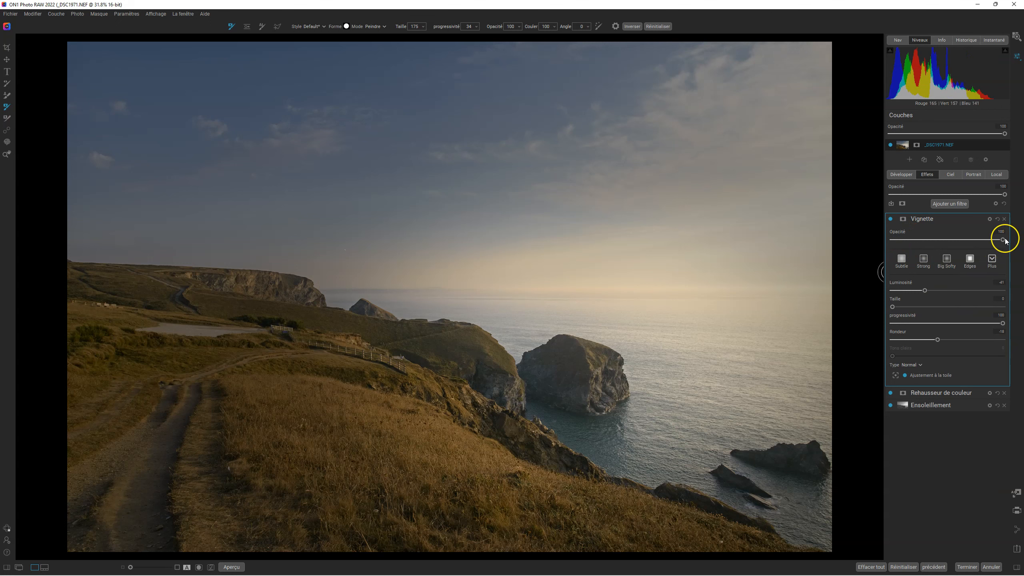
left_click_drag(1004, 241, 931, 233)
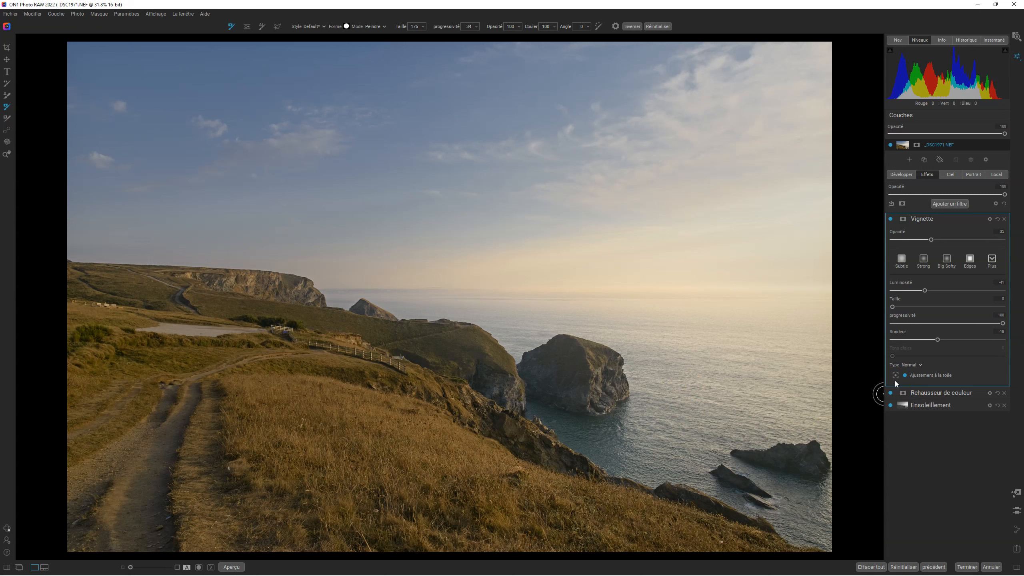
Add a Look HDR filter above the vignette with its Opacité at 100
left_click(889, 392)
left_click(950, 204)
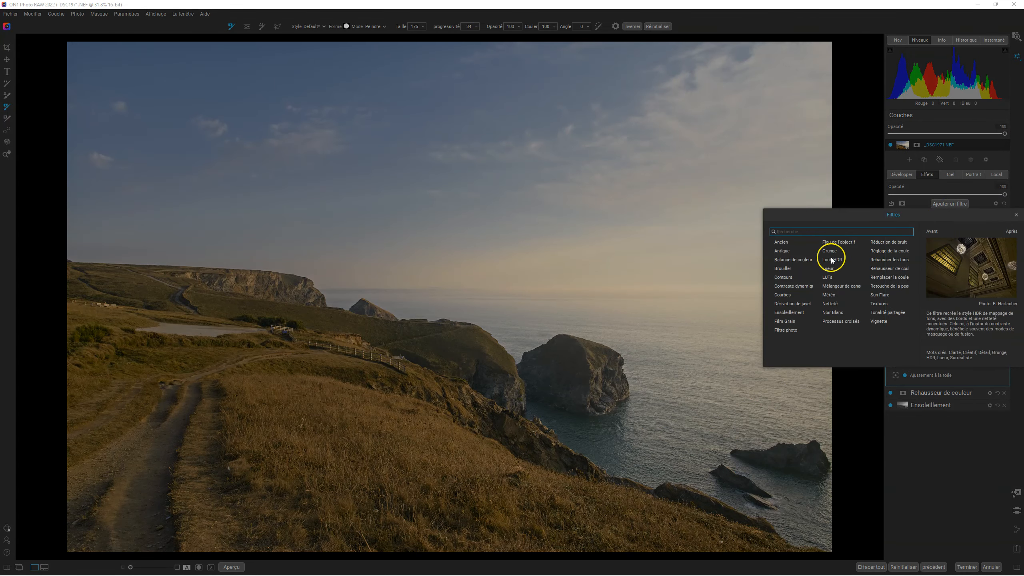
left_click(988, 354)
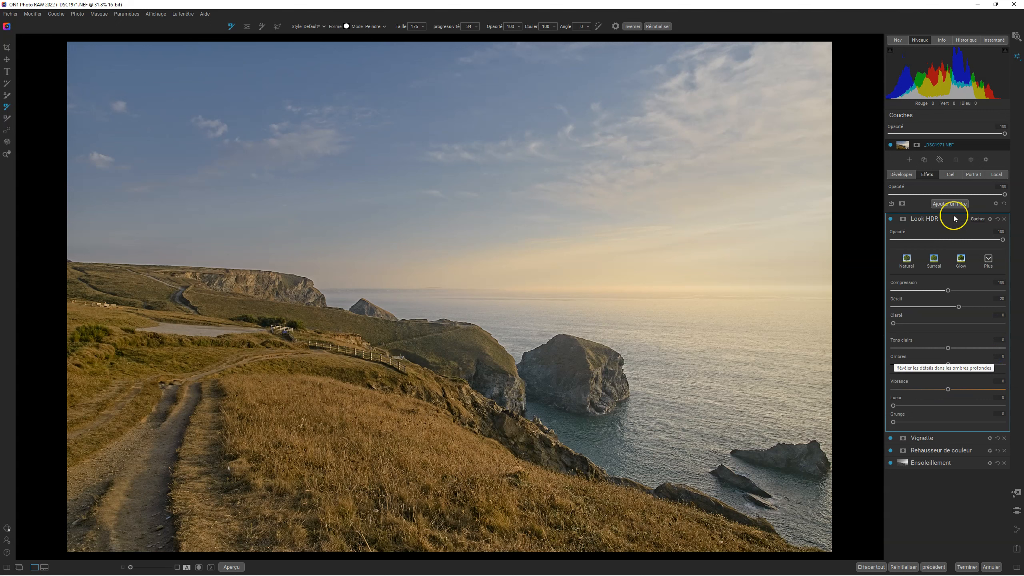
mouse_move(1002, 241)
left_mouse_down()
mouse_move(875, 240)
mouse_move(1004, 240)
left_mouse_up()
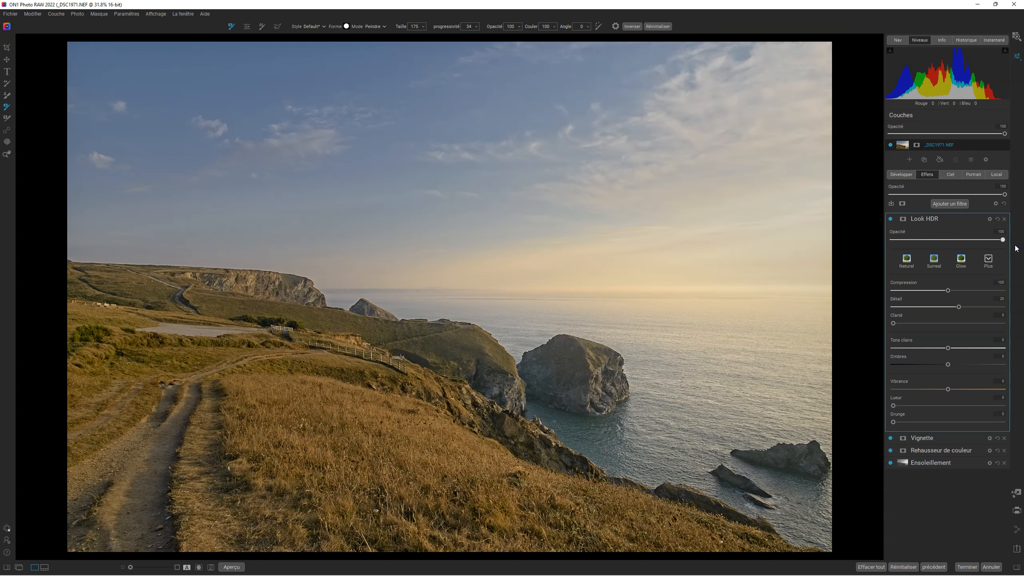
Try an inverted luminosity mask on Look HDR, narrowing its Niveaux to isolate the land, and reset the mask
left_click(904, 219)
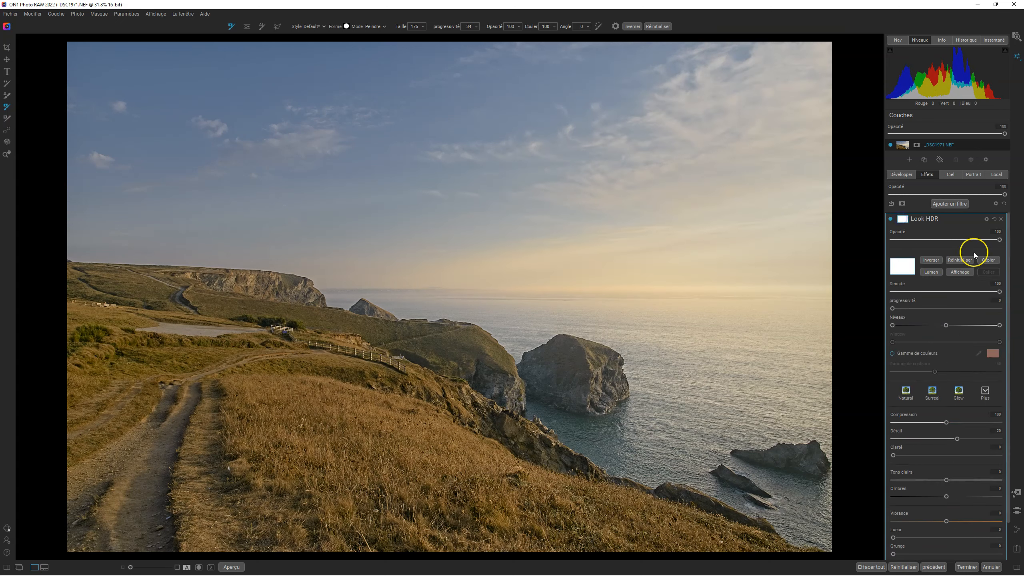
left_click(931, 273)
left_click(961, 273)
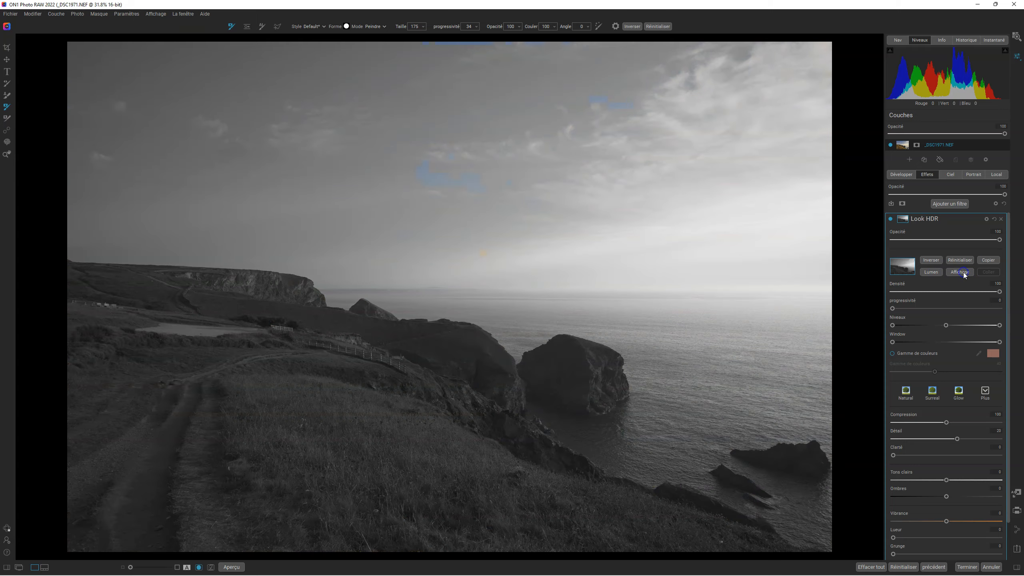
left_click(934, 261)
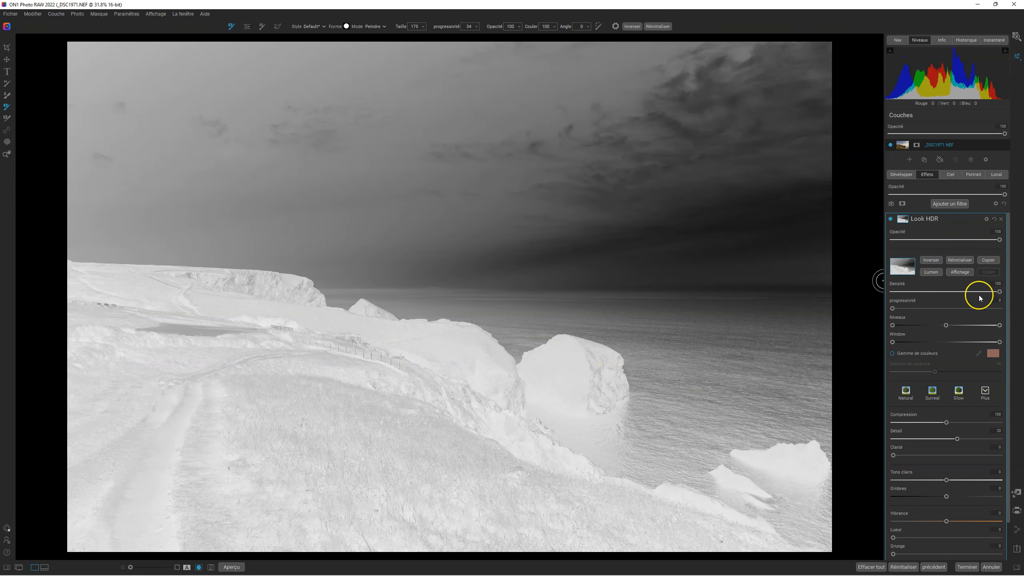
left_click_drag(940, 321, 911, 326)
left_click_drag(1000, 325, 915, 328)
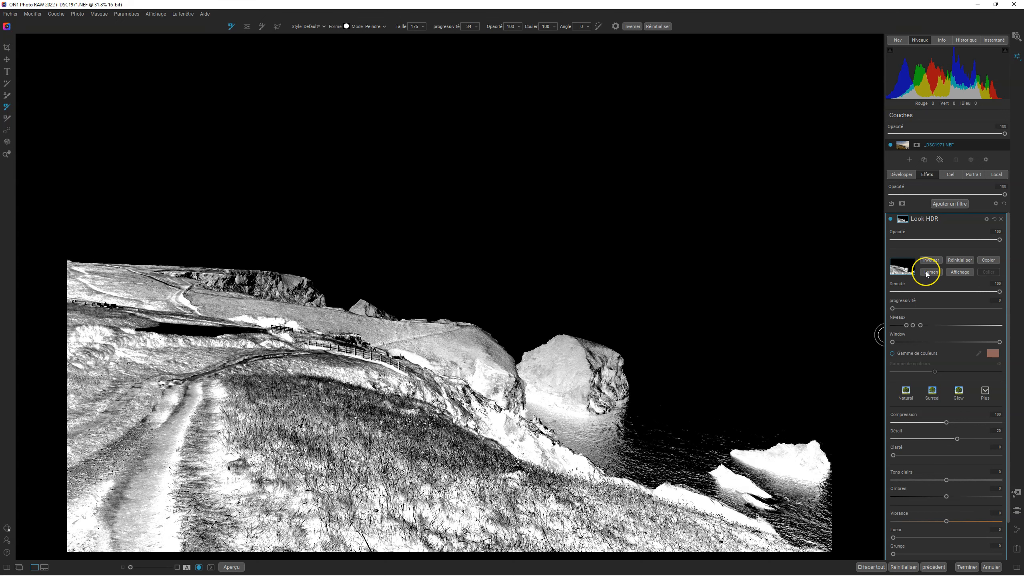
left_click(956, 261)
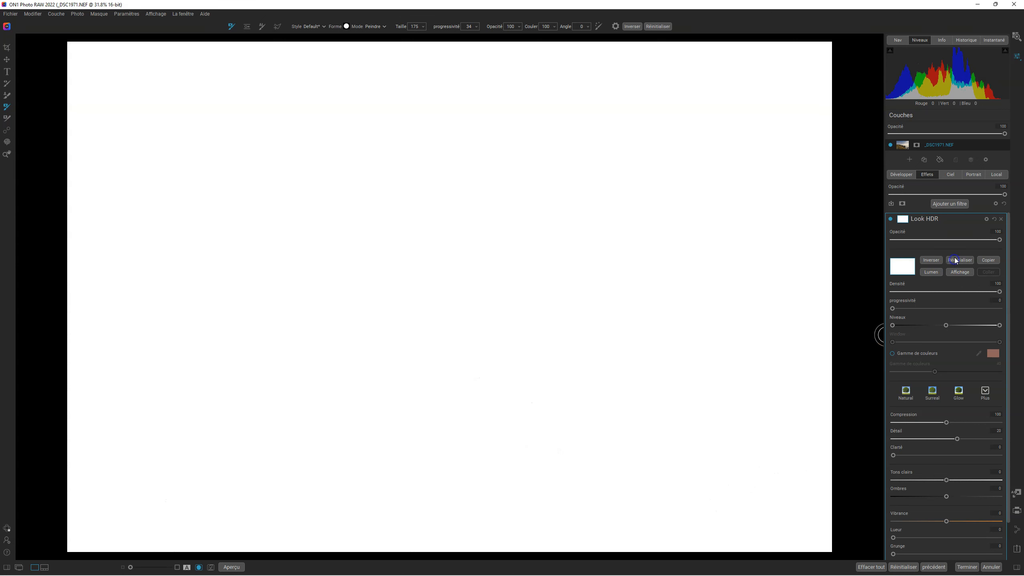
Invert the Look HDR mask to black and paint the effect in over the coastal rock faces using the Paint In brush mode
left_click(931, 260)
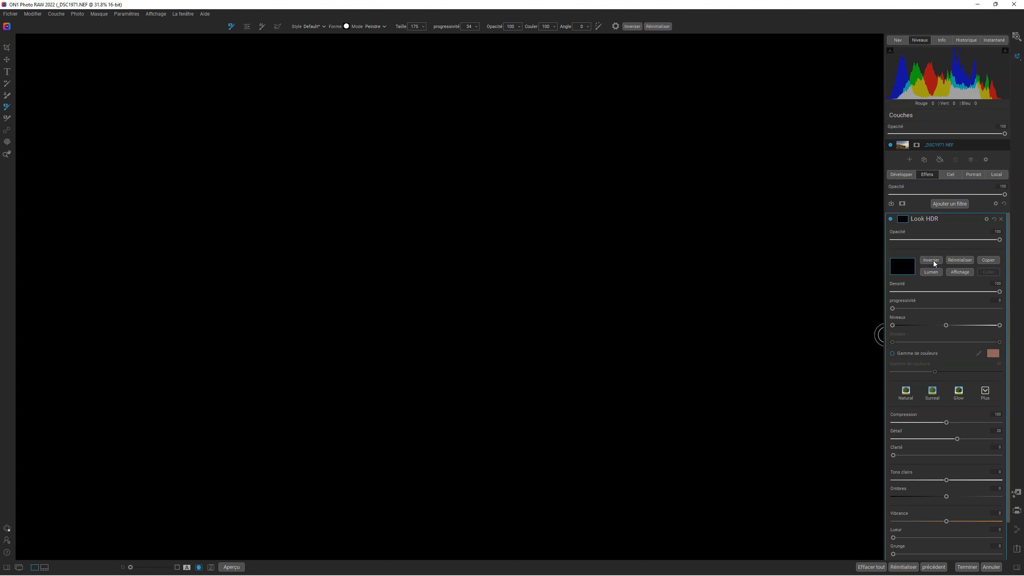
left_click(967, 273)
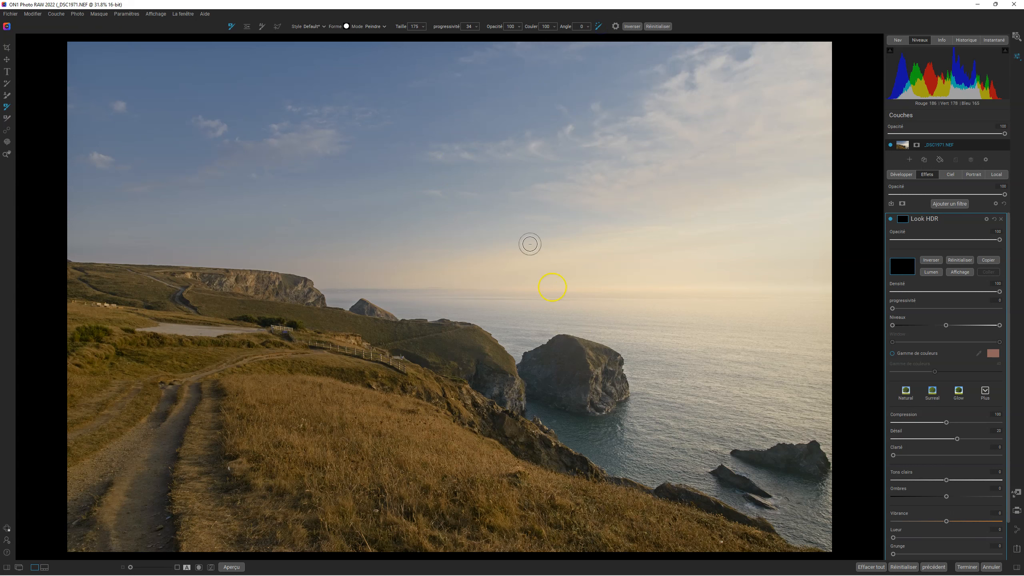
left_click(376, 29)
left_click(378, 40)
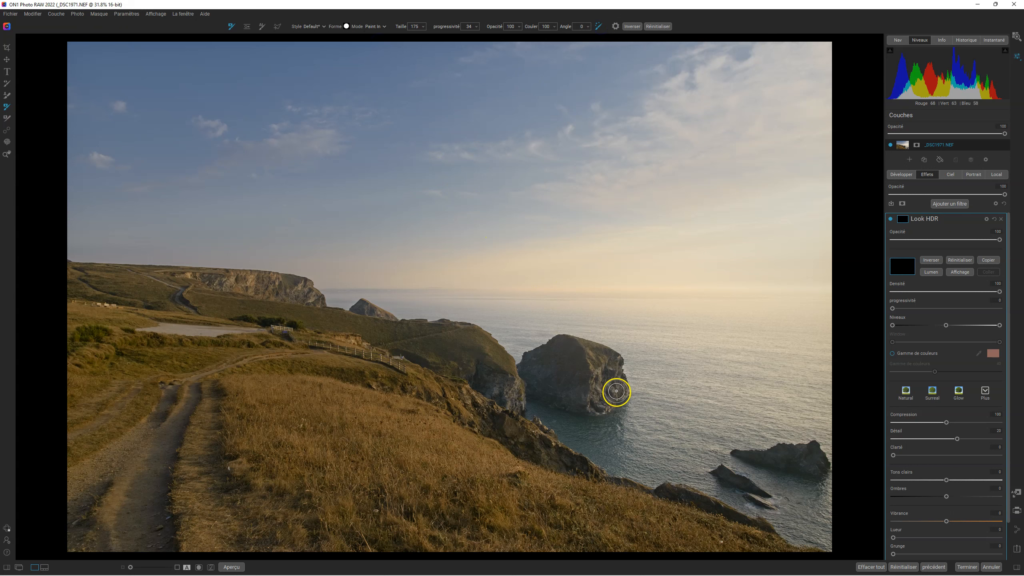
mouse_move(614, 389)
left_mouse_down()
mouse_move(591, 396)
mouse_move(622, 374)
mouse_move(610, 383)
mouse_move(609, 407)
mouse_move(614, 377)
mouse_move(578, 399)
mouse_move(602, 387)
left_mouse_up()
mouse_move(511, 403)
left_mouse_down()
mouse_move(502, 385)
mouse_move(513, 403)
left_mouse_up()
Reduce Look HDR's Compression to about 66 and its Opacité to 34
left_click_drag(912, 422, 882, 420)
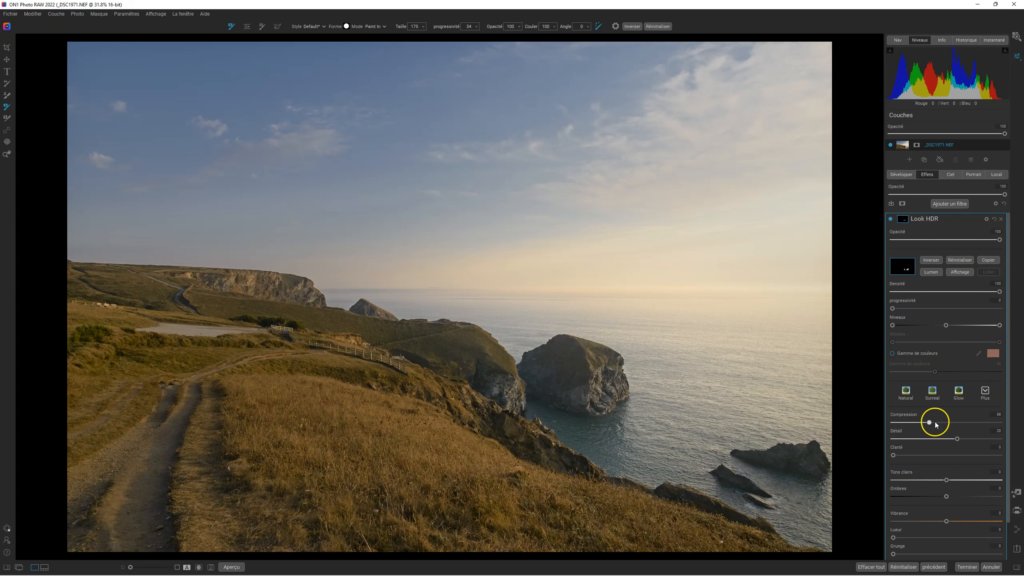
left_click_drag(1000, 240, 858, 244)
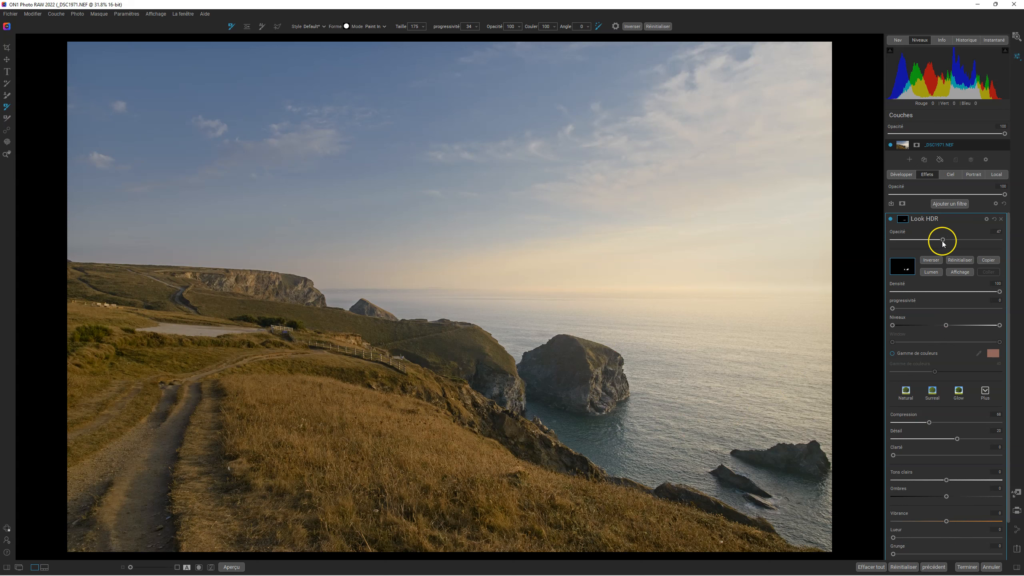
left_click_drag(943, 241, 892, 240)
left_click(922, 228)
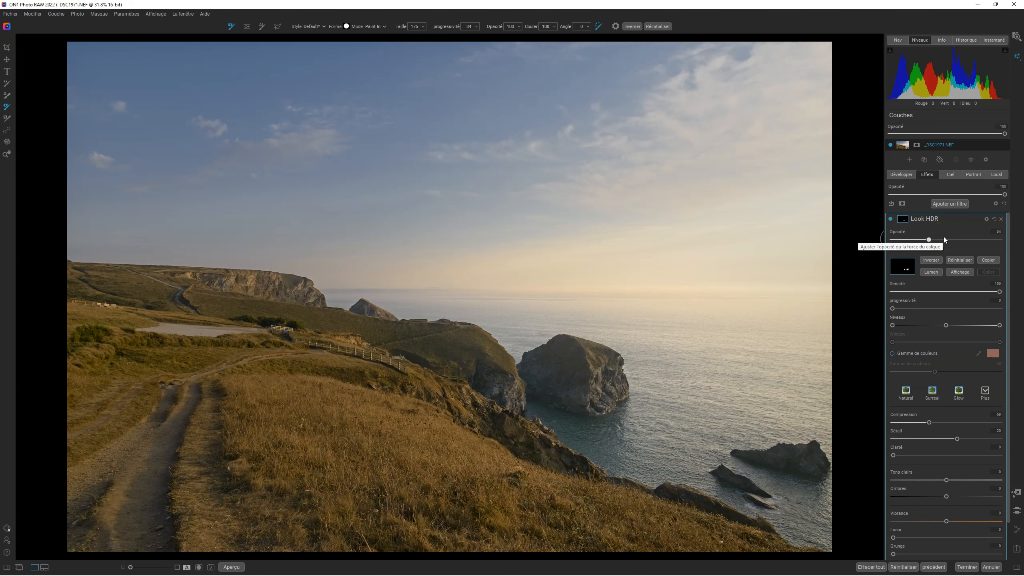
Compare the edited photo with the original, and add a Contraste dynamique filter above Look HDR using the Natural style
key("ctrl+p")
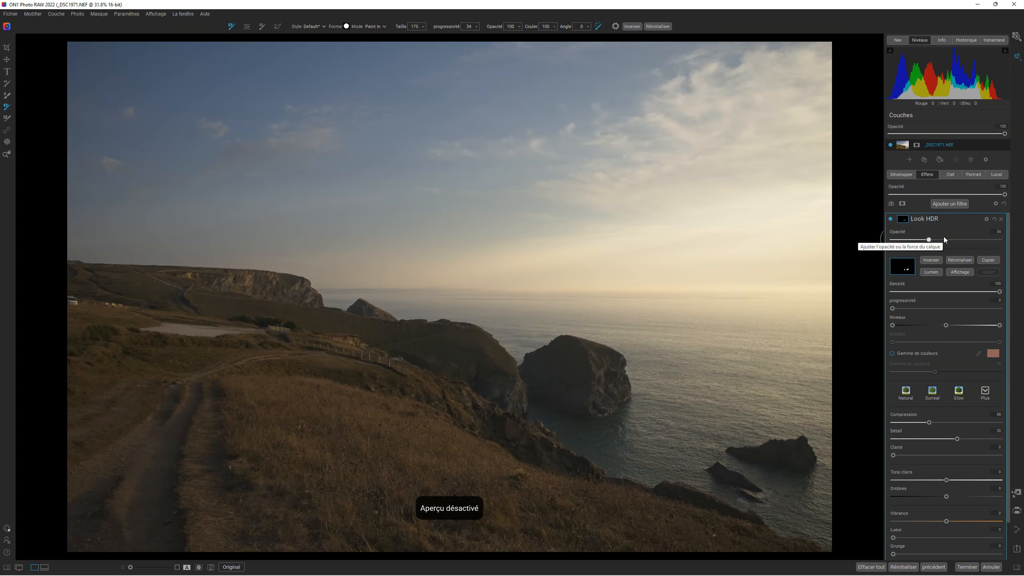
key("ctrl+p")
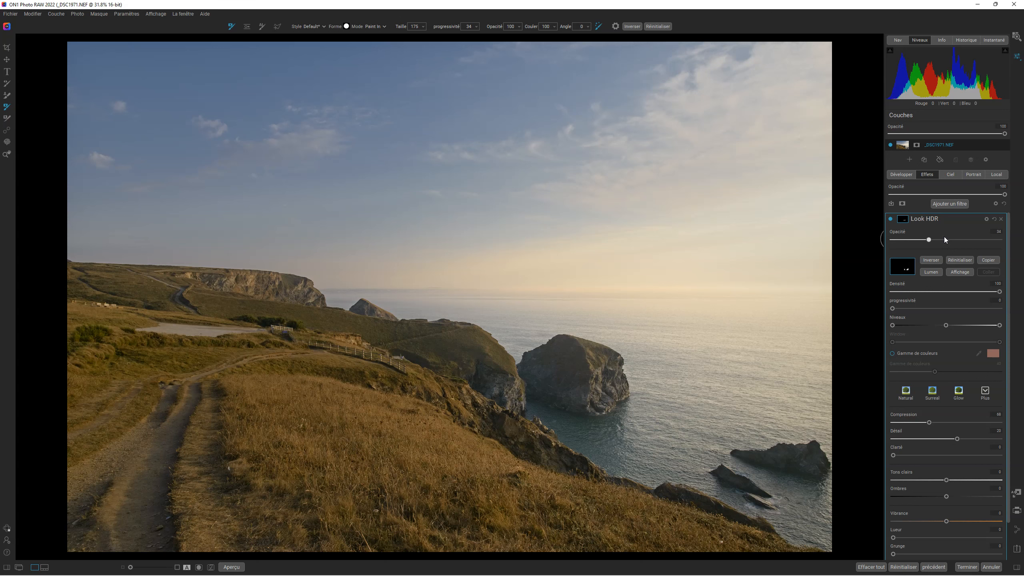
left_click(945, 205)
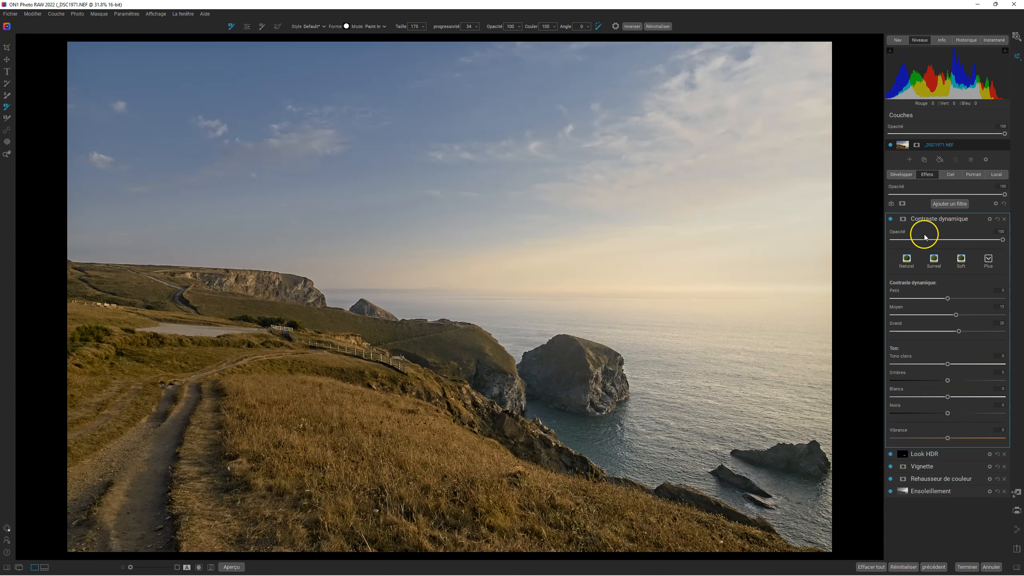
left_click(988, 260)
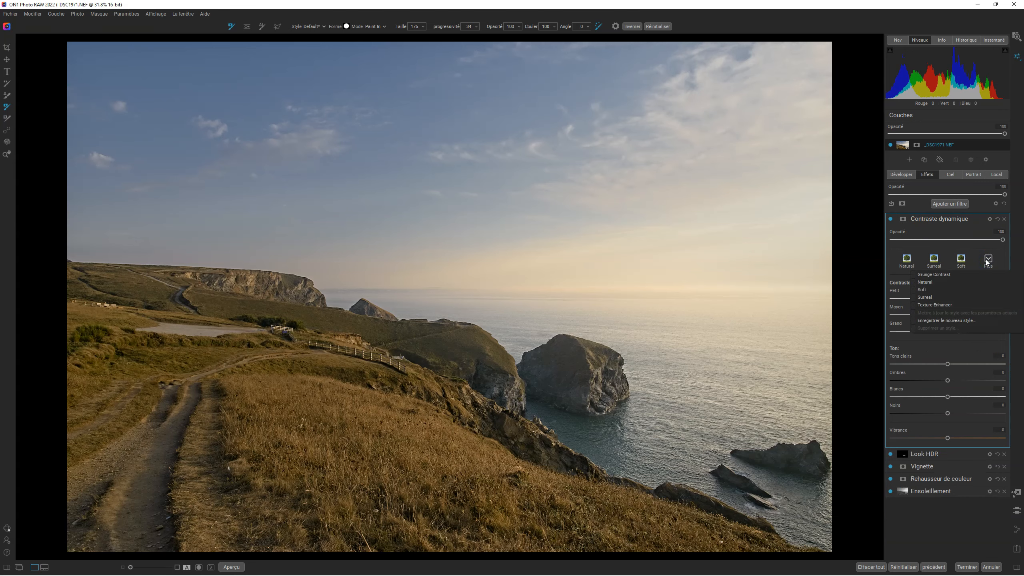
left_click(927, 290)
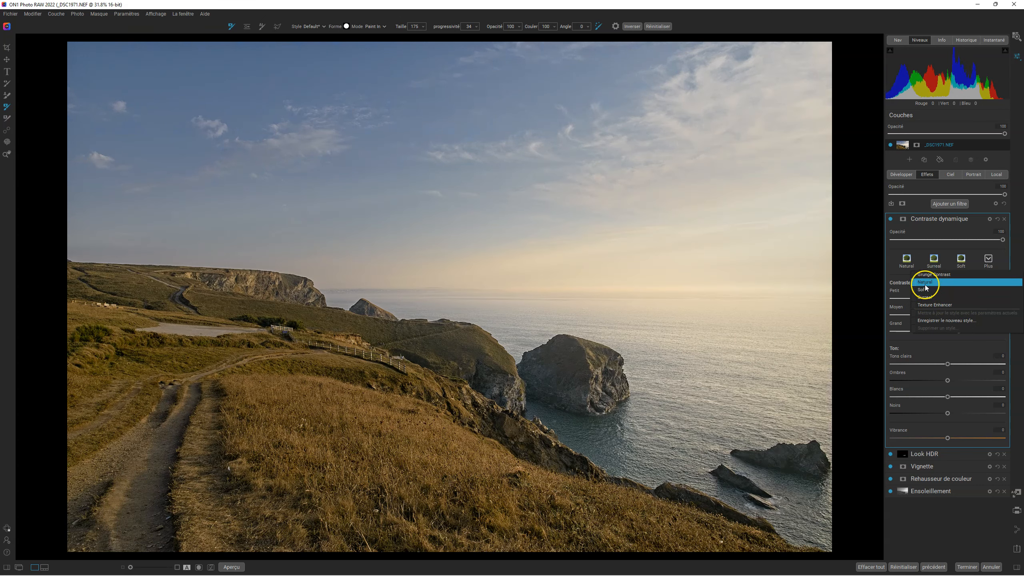
left_click(926, 283)
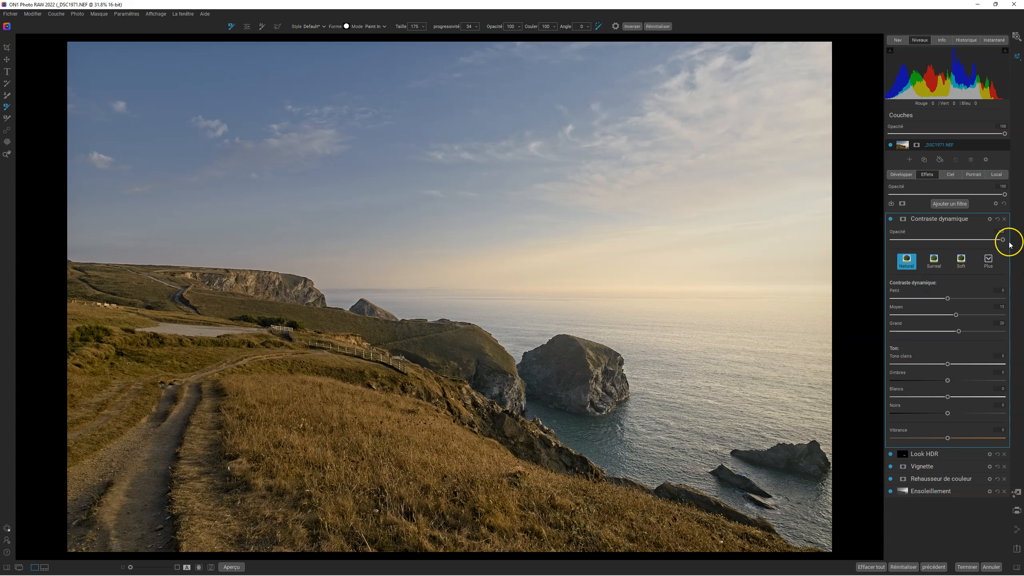
Set Contraste dynamique's Petit to about 8, Moyen 12, Grand 17, lower Tons clairs, Ombres and Noirs, raise Blancs, and reduce its Opacité to 22
mouse_move(1003, 240)
left_mouse_down()
mouse_move(837, 237)
mouse_move(1012, 234)
left_mouse_up()
left_click_drag(948, 302, 947, 382)
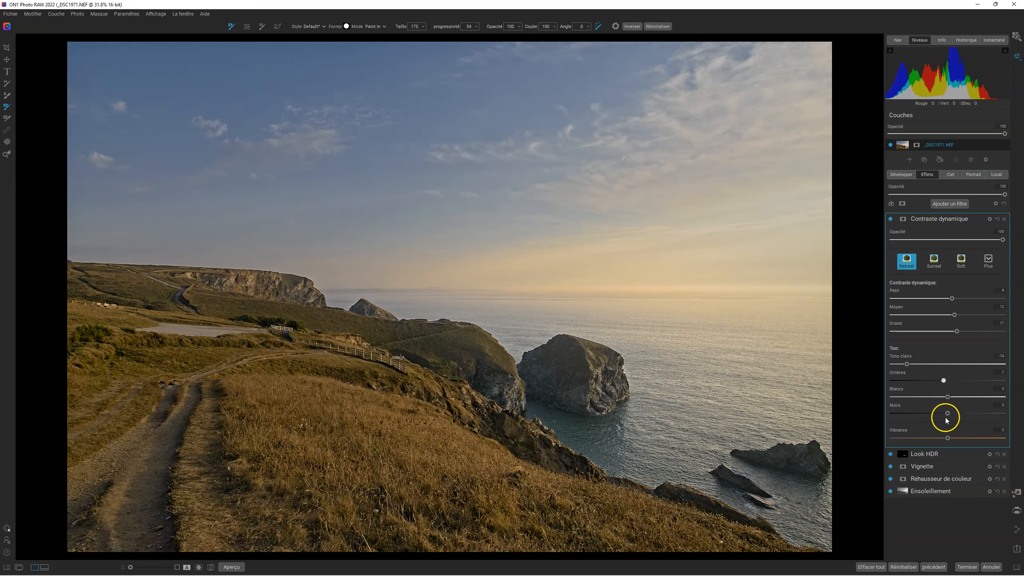
left_click_drag(948, 416, 963, 397)
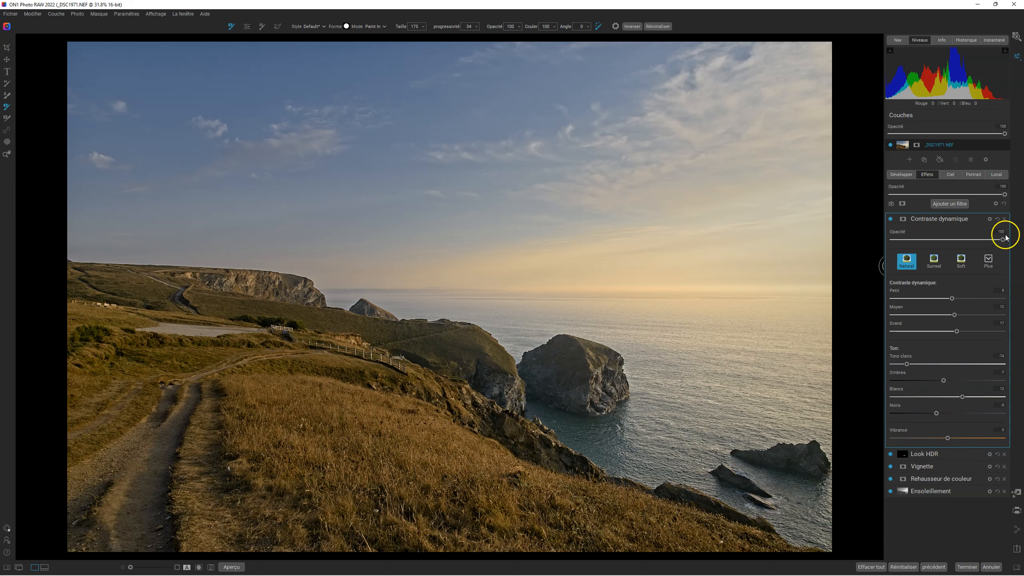
left_click_drag(1003, 241, 911, 237)
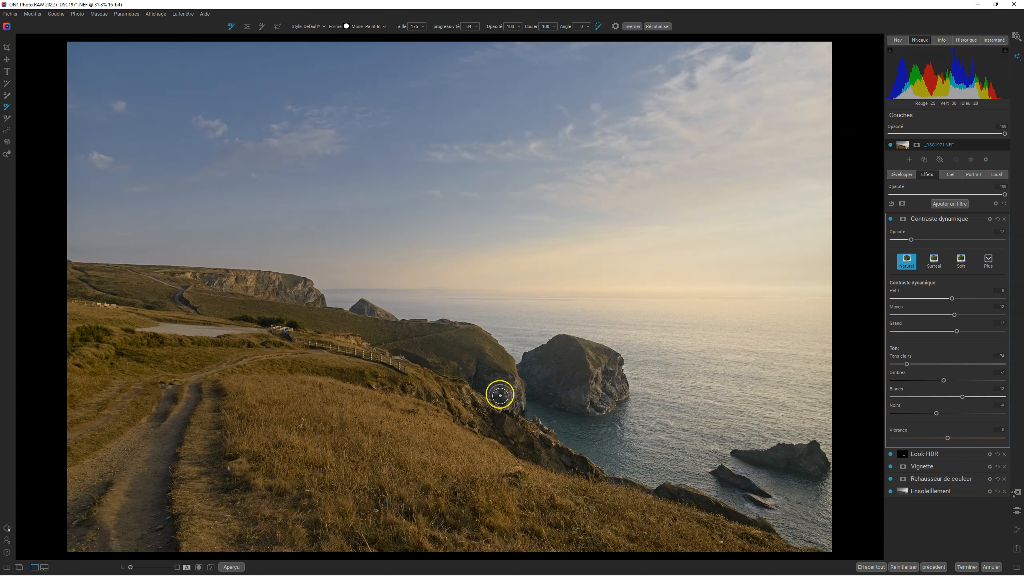
mouse_move(911, 240)
left_mouse_down()
mouse_move(892, 240)
mouse_move(918, 241)
left_mouse_up()
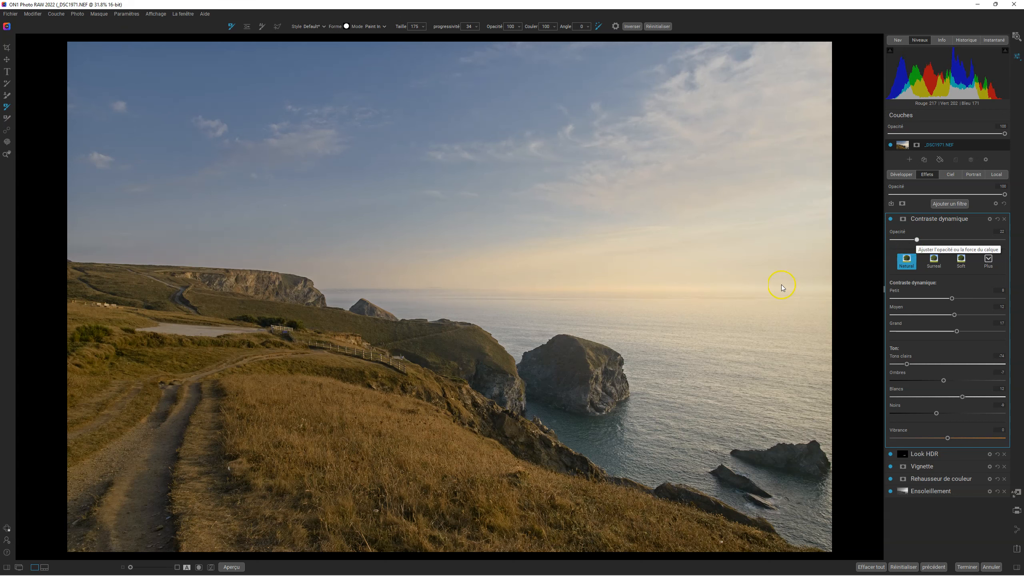
Heal two dust spots in the sky above the headland using the healing brush with Visualiser la poussière, and compare the photo with the original
left_click(7, 131)
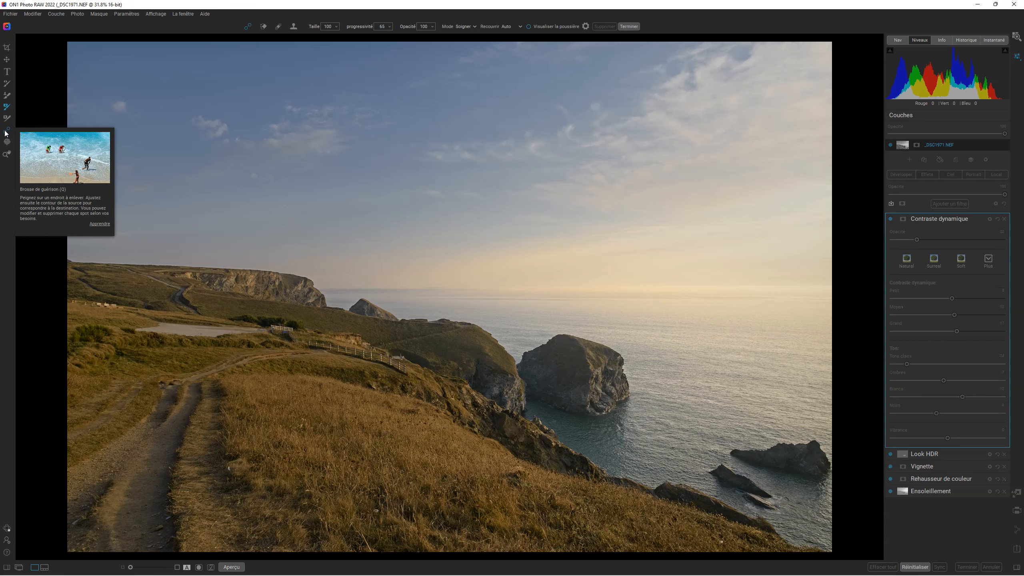
left_click(529, 27)
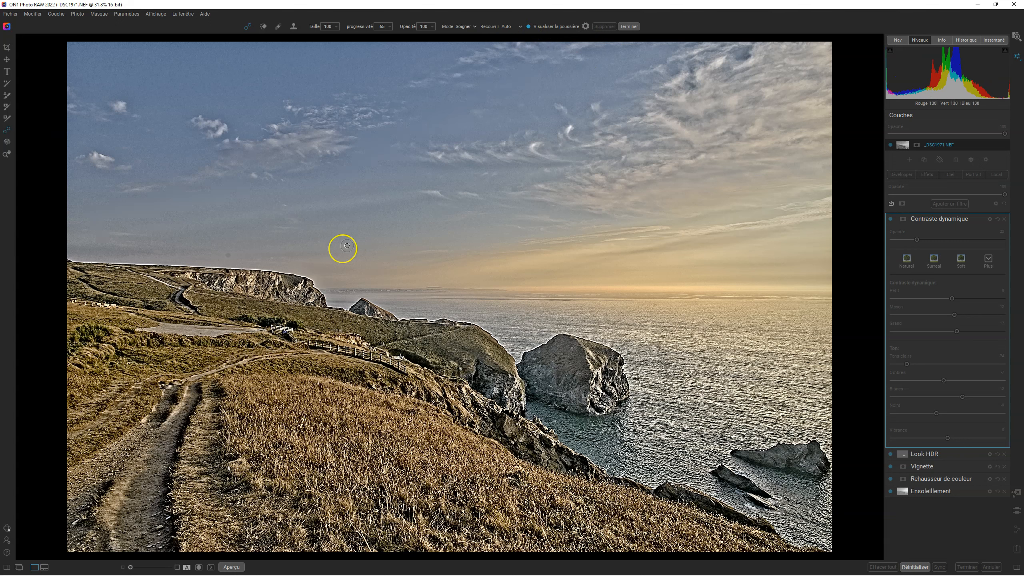
left_click(336, 255)
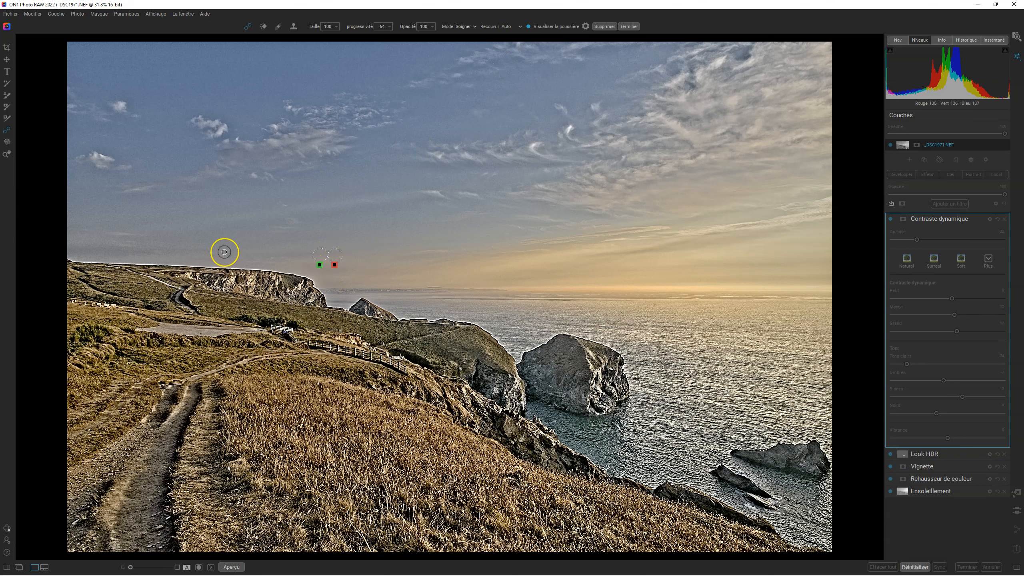
left_click(231, 254)
left_click(629, 26)
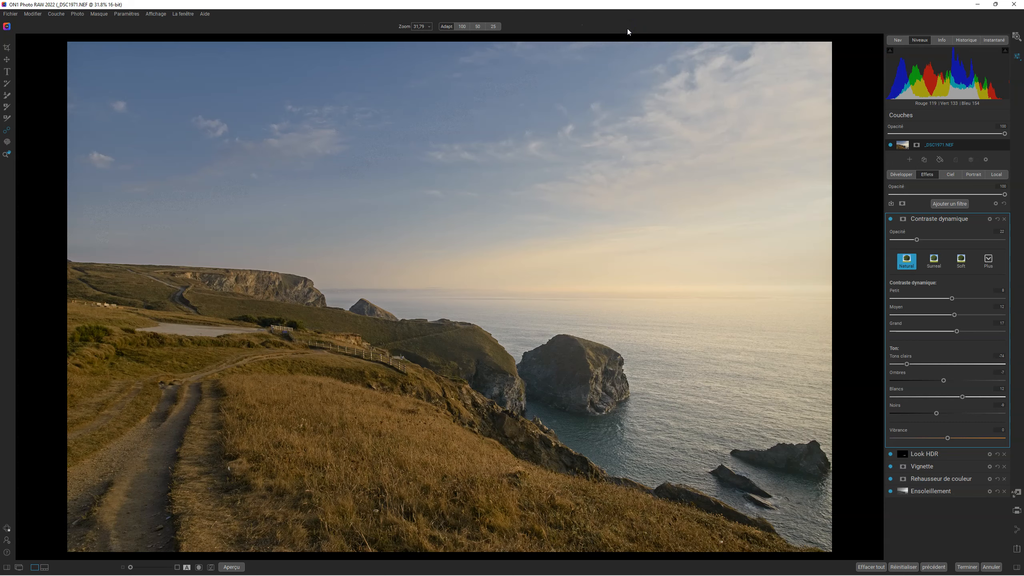
key("ctrl+p")
key("ctrl+p")
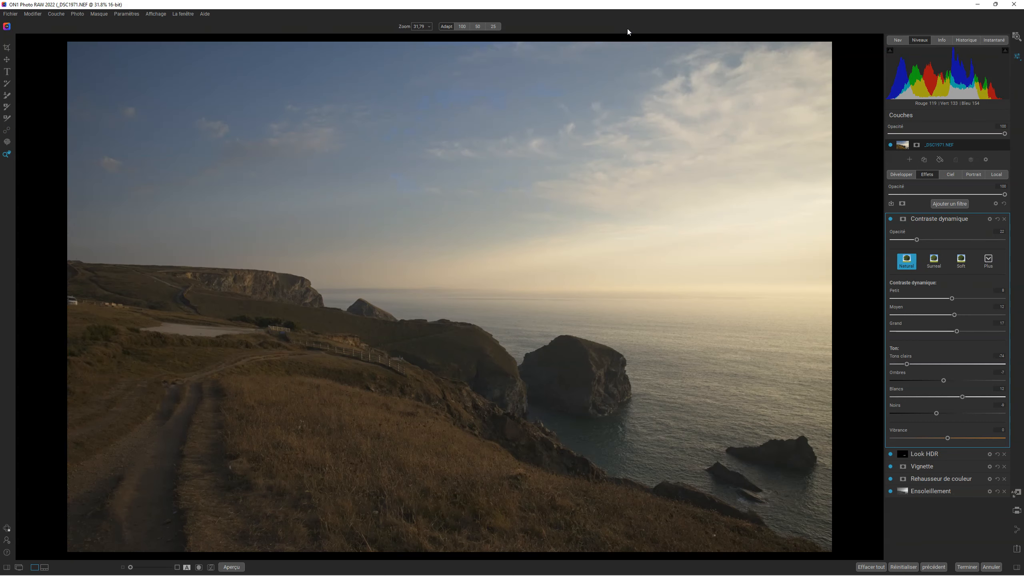